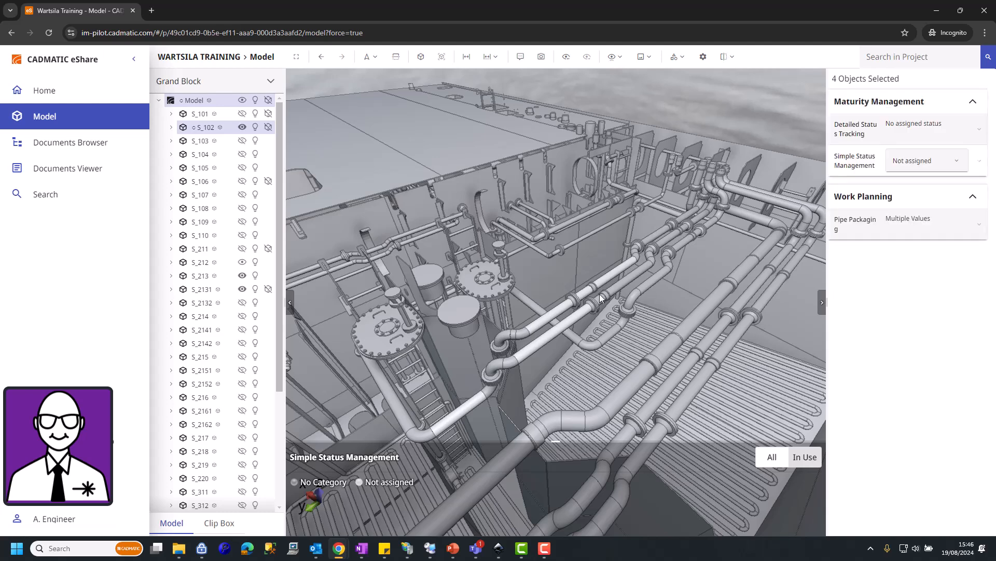
Add the remaining spools of the three parallel methanol lines to the selection and set their Simple Status Management to In Engineering.
ctrl+click(608, 297)
ctrl+click(632, 277)
ctrl+click(635, 276)
ctrl+click(670, 227)
ctrl+click(695, 213)
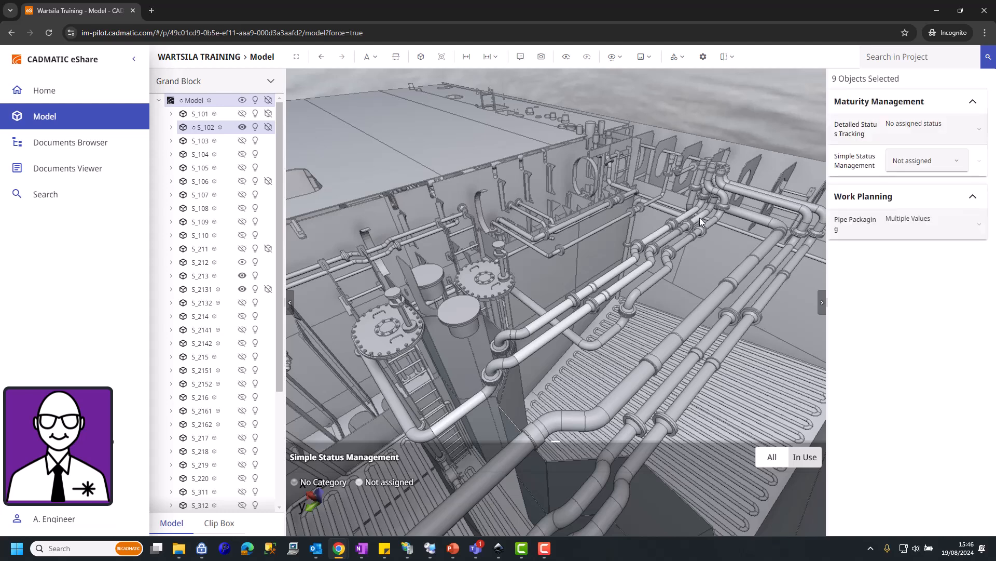
ctrl+click(691, 236)
ctrl+click(677, 235)
ctrl+click(668, 236)
ctrl+click(650, 227)
ctrl+click(653, 273)
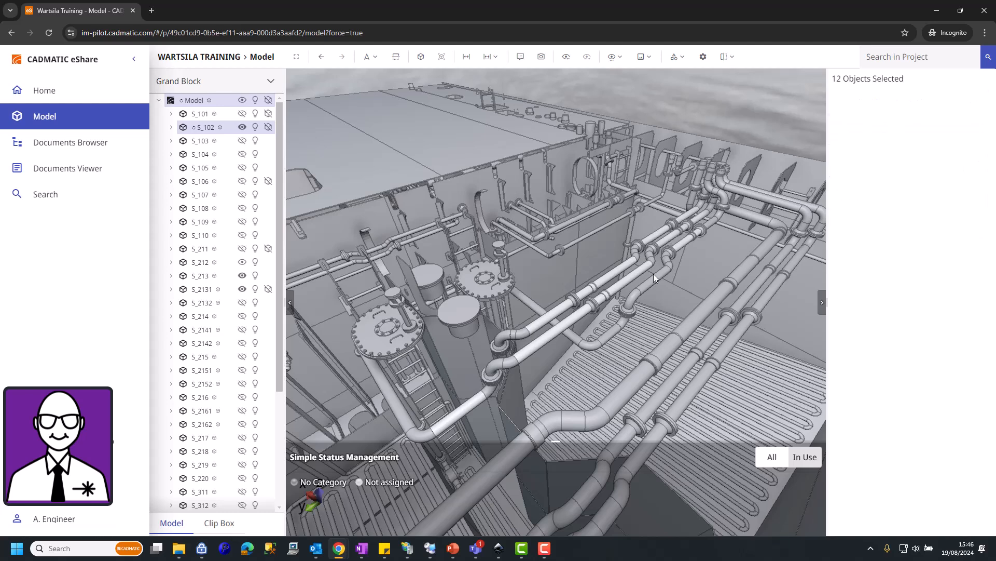
ctrl+click(618, 317)
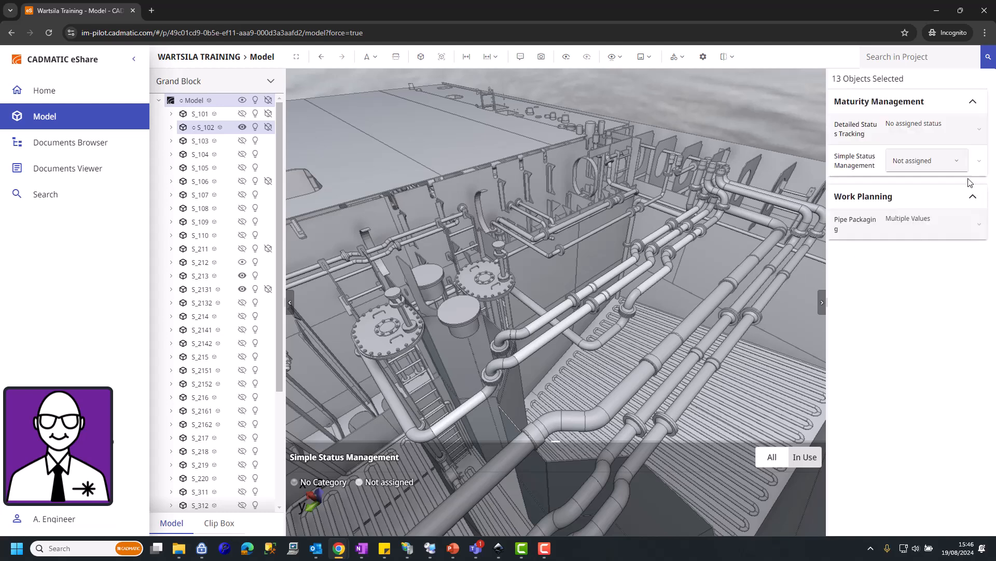
click(957, 162)
click(937, 208)
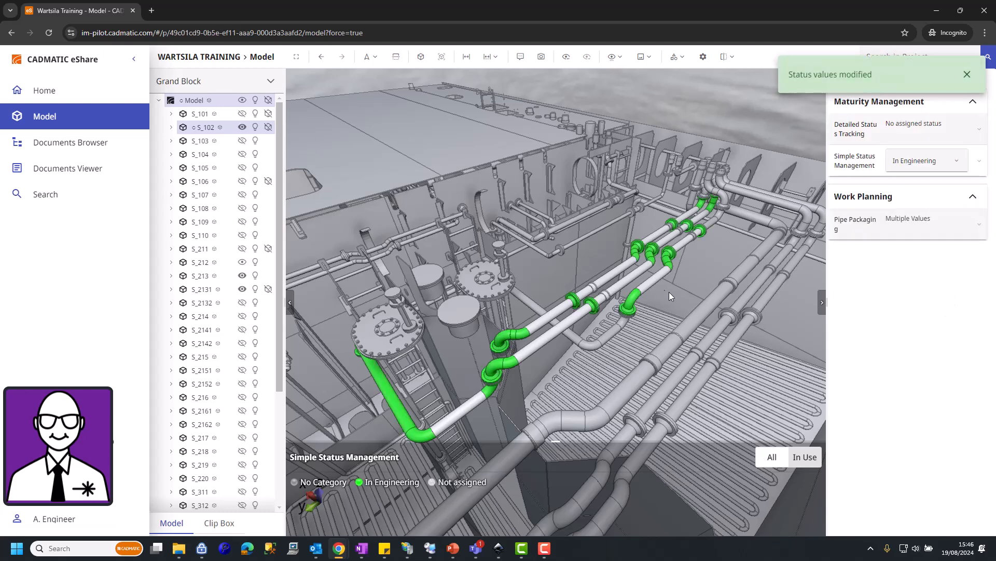
click(745, 113)
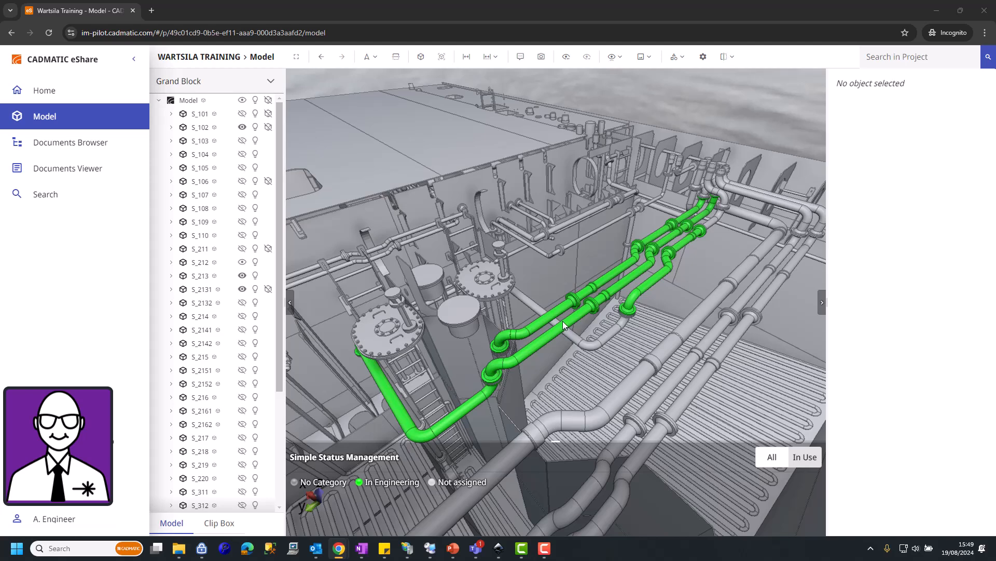
Check which Simple Status Management options the engineer can choose for methanol pipe 355-012B.5, keeping it at In Engineering.
click(562, 322)
drag(992, 224, 991, 428)
click(958, 193)
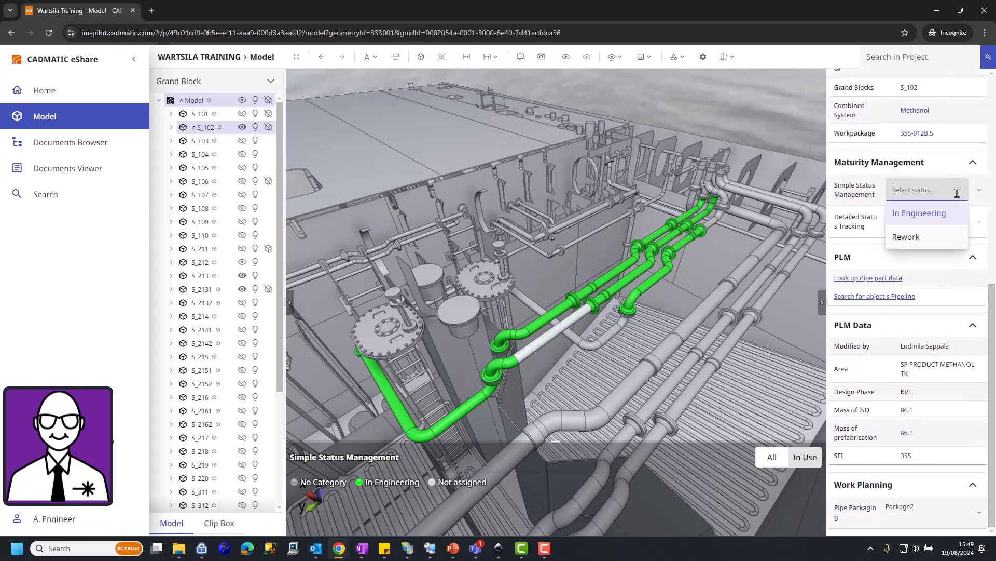
click(932, 214)
click(960, 198)
click(919, 213)
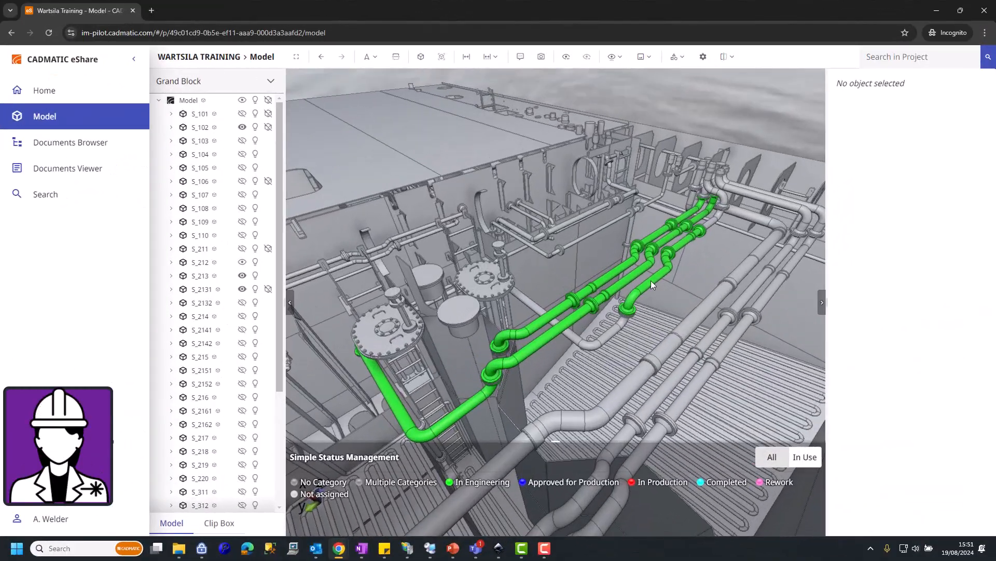
Check which Simple Status Management options the welder can choose for the short methanol pipe above the heating coils.
click(568, 285)
scroll(986, 207, down, 8)
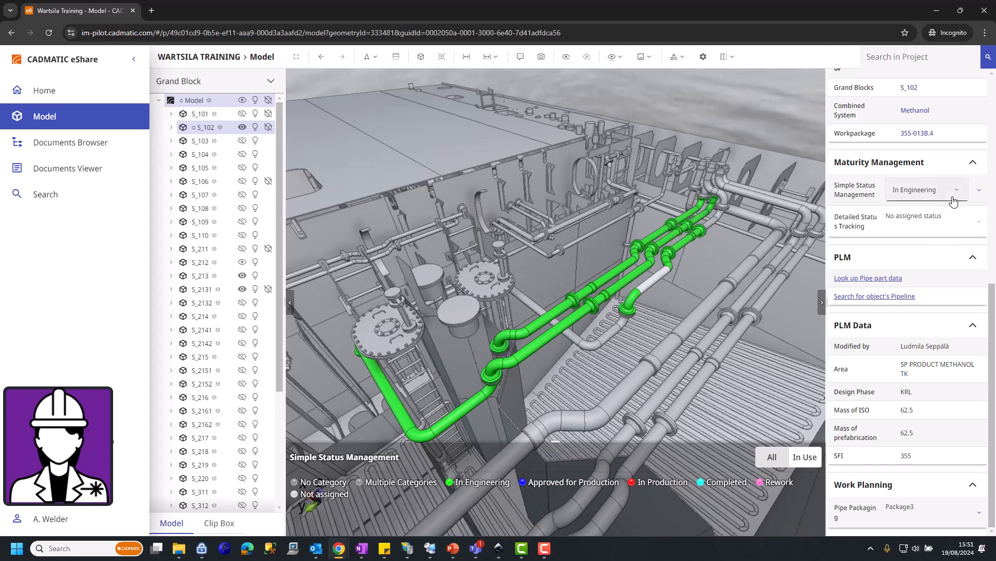
click(957, 191)
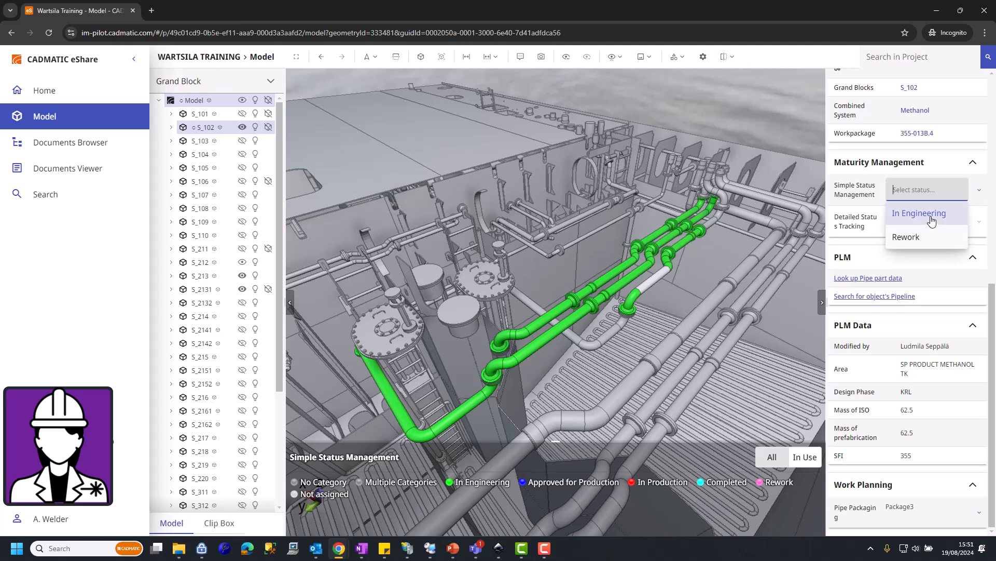
click(937, 220)
click(958, 189)
click(868, 189)
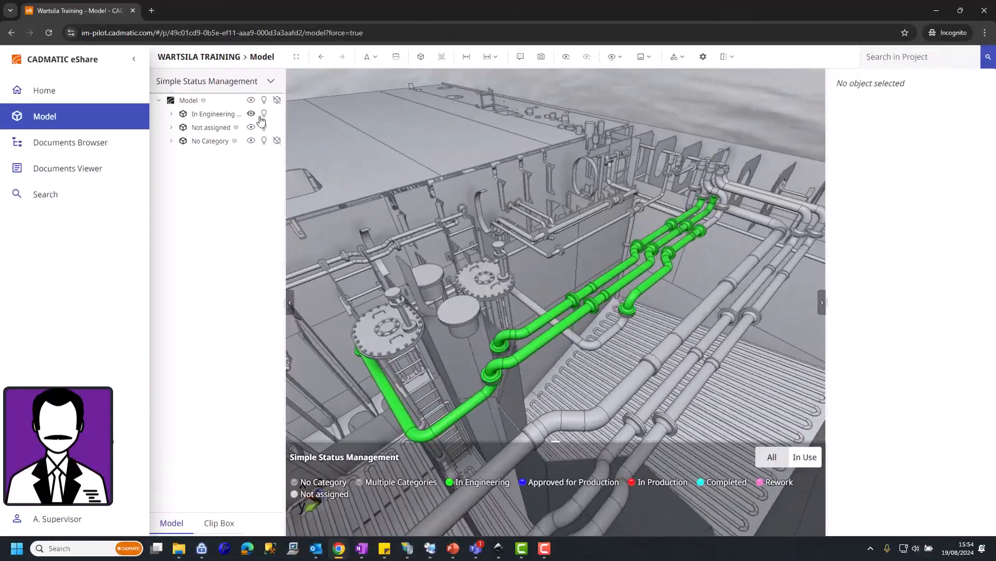
Show only the objects in the In Engineering status group and clear the selection.
right_click(222, 119)
click(282, 201)
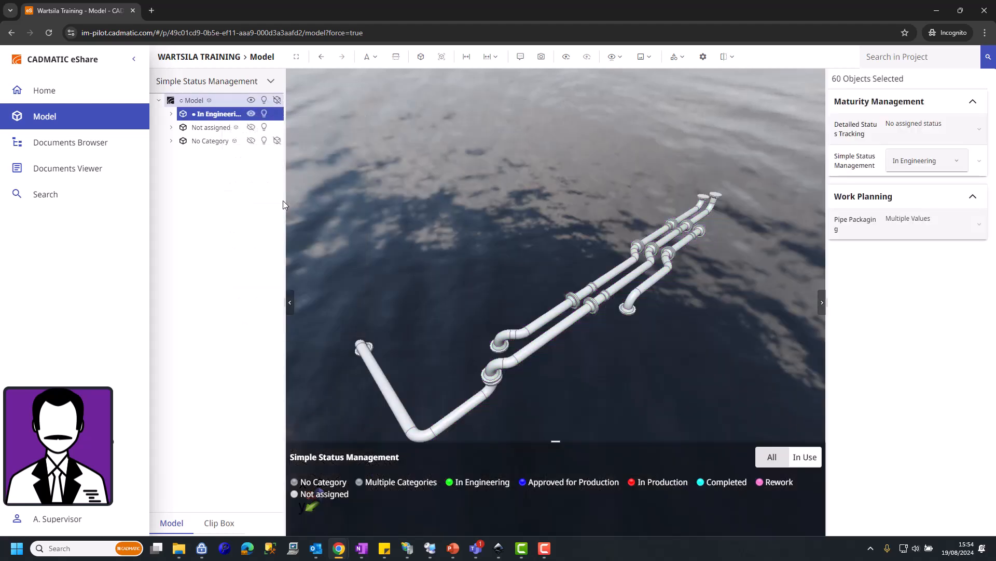
click(478, 179)
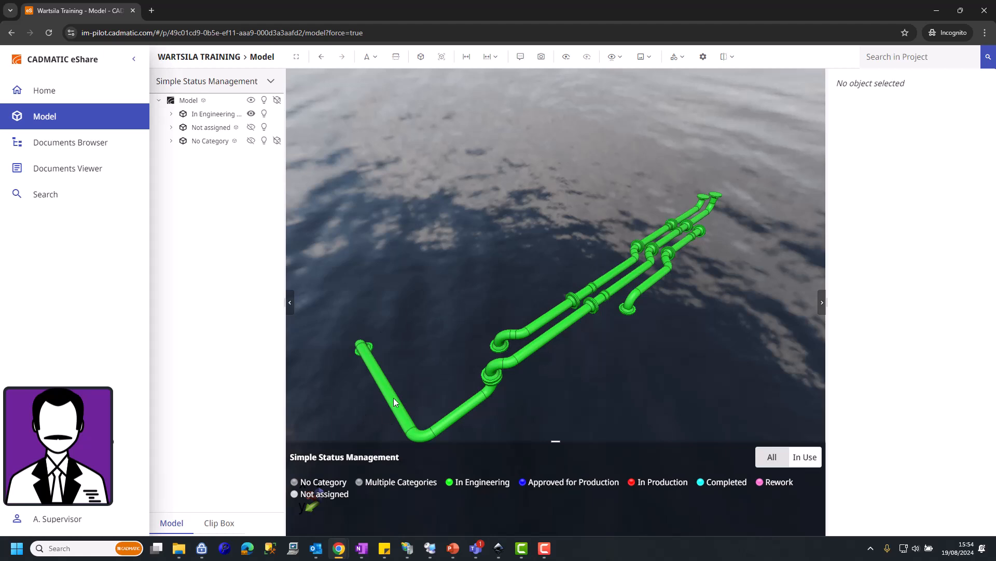
Select the spools of the long lower line and the short branch line, and set their simple status to Approved for Production.
click(384, 383)
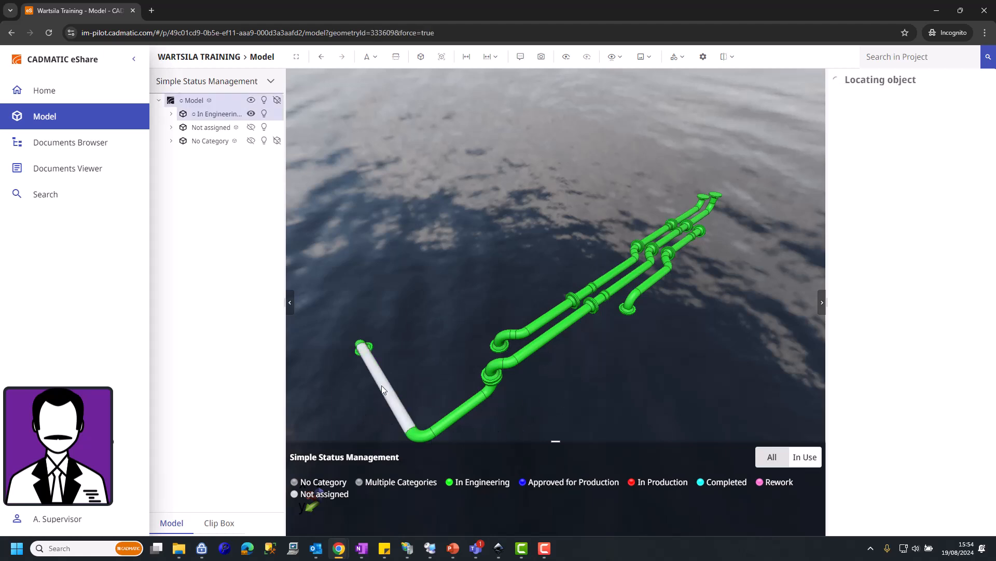
ctrl+click(419, 435)
ctrl+click(576, 322)
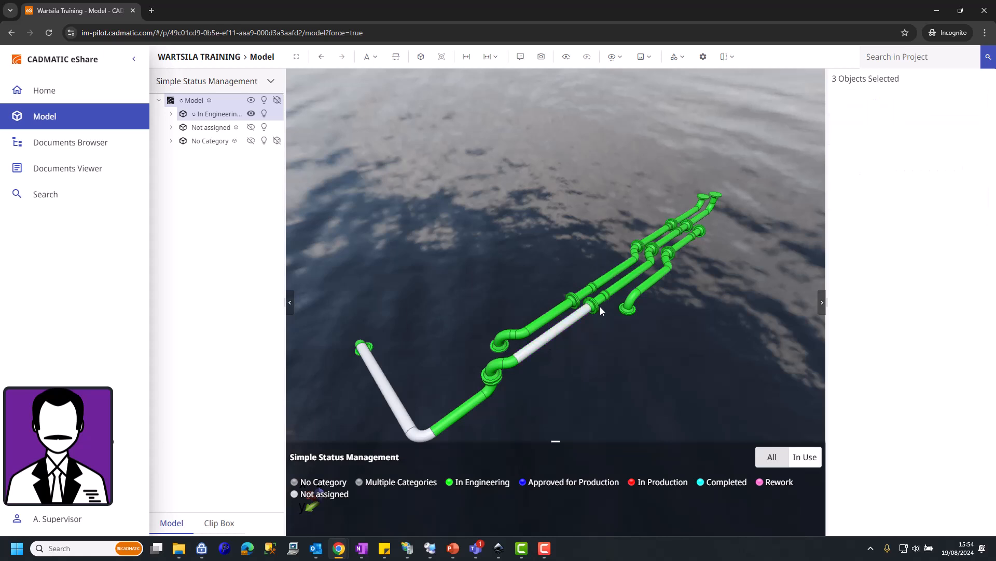
ctrl+click(626, 280)
ctrl+click(671, 233)
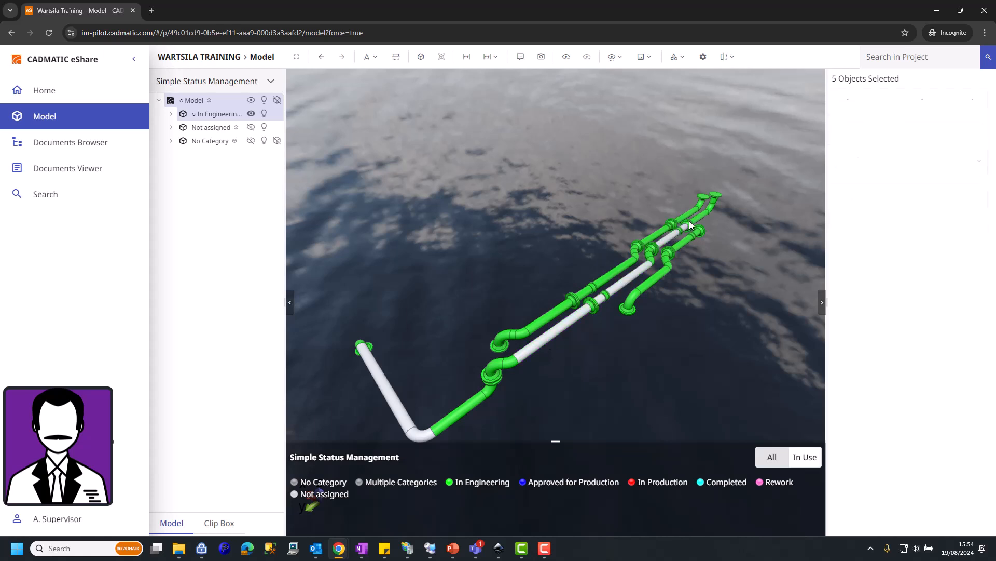
ctrl+click(696, 219)
ctrl+click(682, 241)
ctrl+click(648, 286)
click(953, 160)
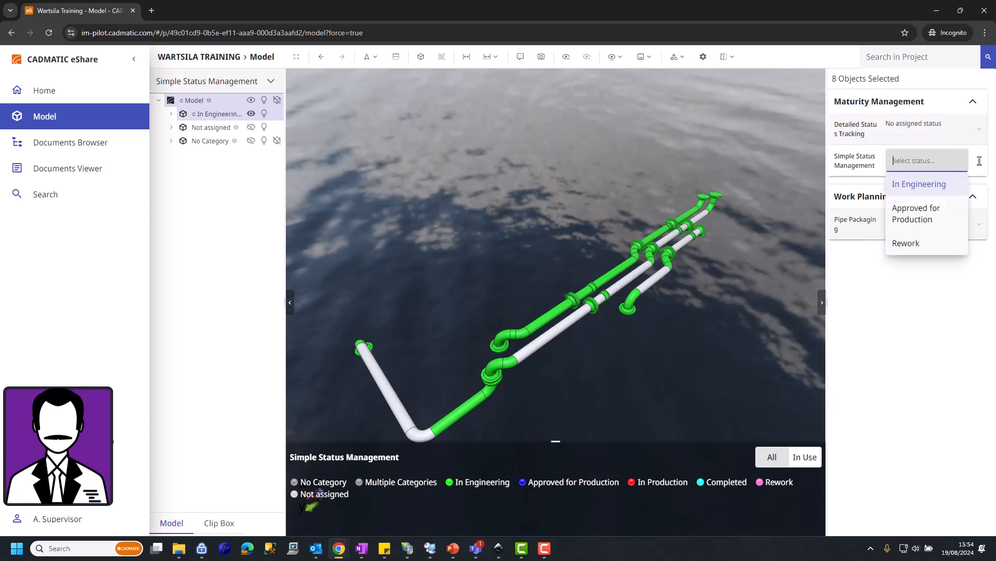
click(922, 217)
Set the Simple Status Management of the near green pipe 355-011B.5 to Rework.
click(558, 310)
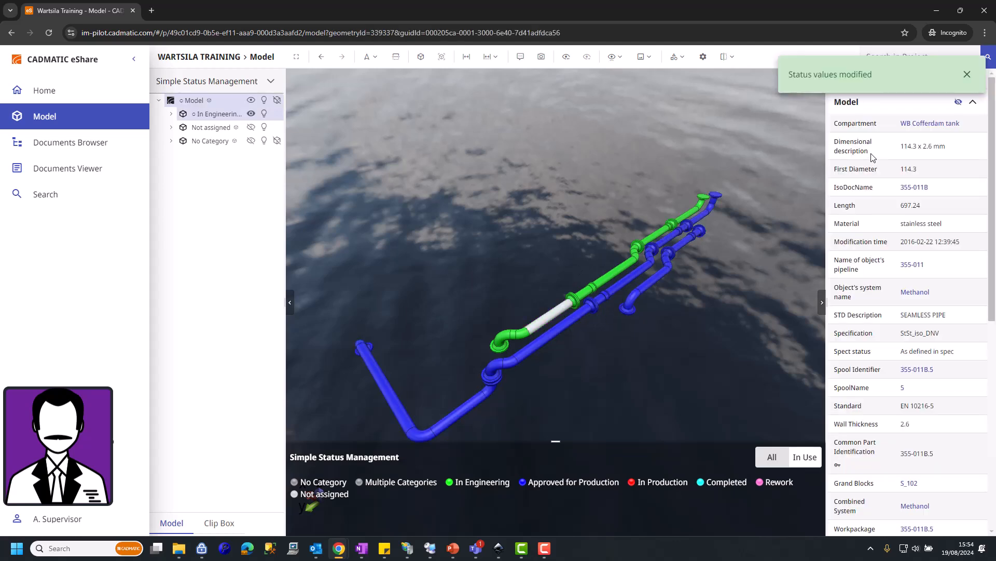
scroll(992, 231, down, 7)
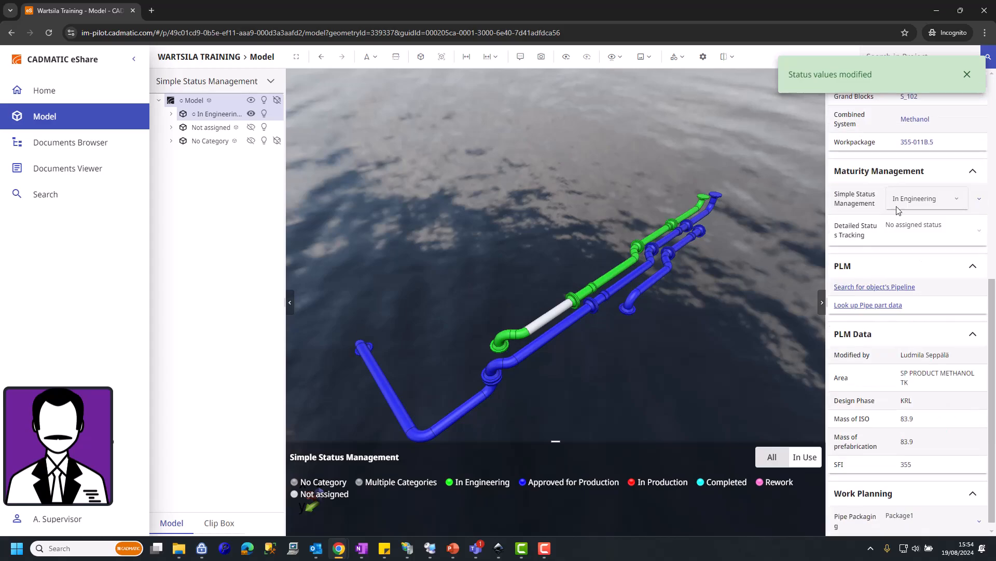
click(937, 199)
click(908, 278)
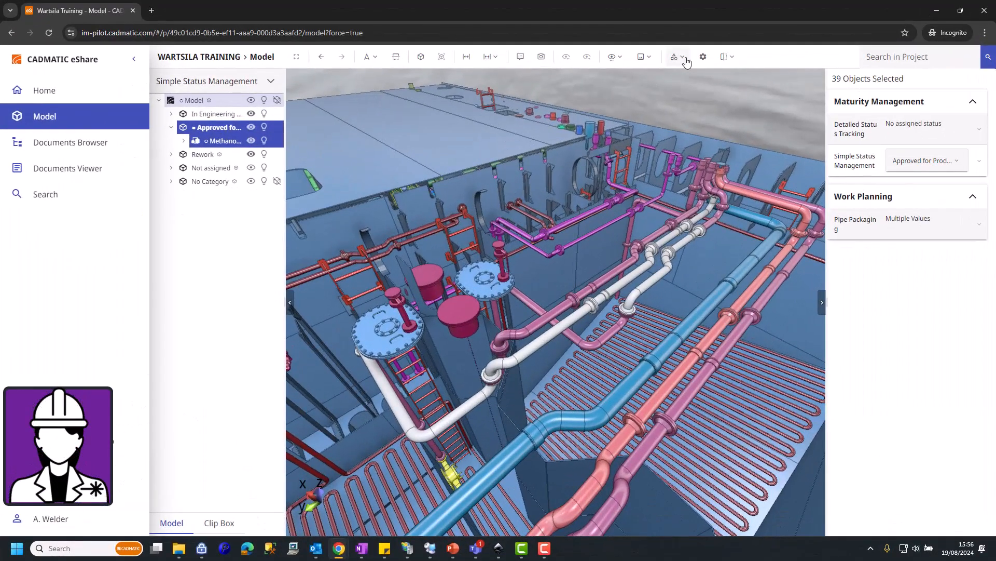
Colour the full model by the Simple Status Management visual style and clear the selection.
click(679, 57)
click(755, 460)
click(736, 103)
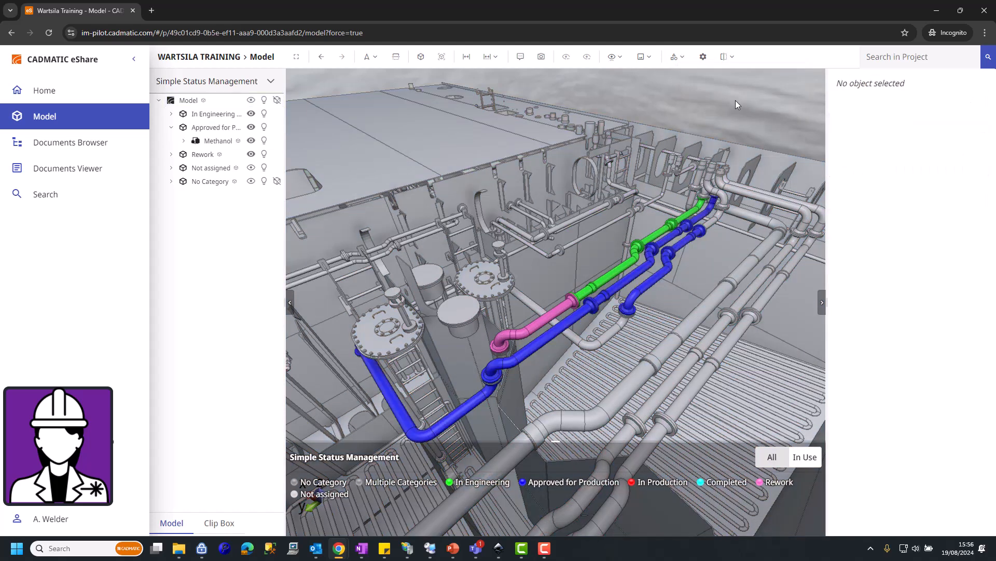
Set the simple status of all objects in the Approved for Production group to In Production.
click(225, 130)
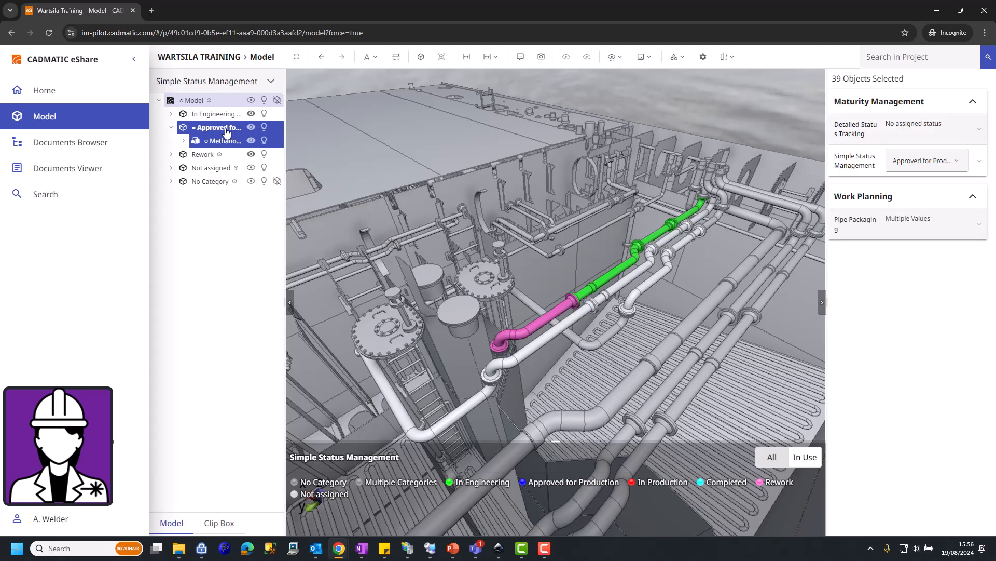
click(948, 165)
click(917, 220)
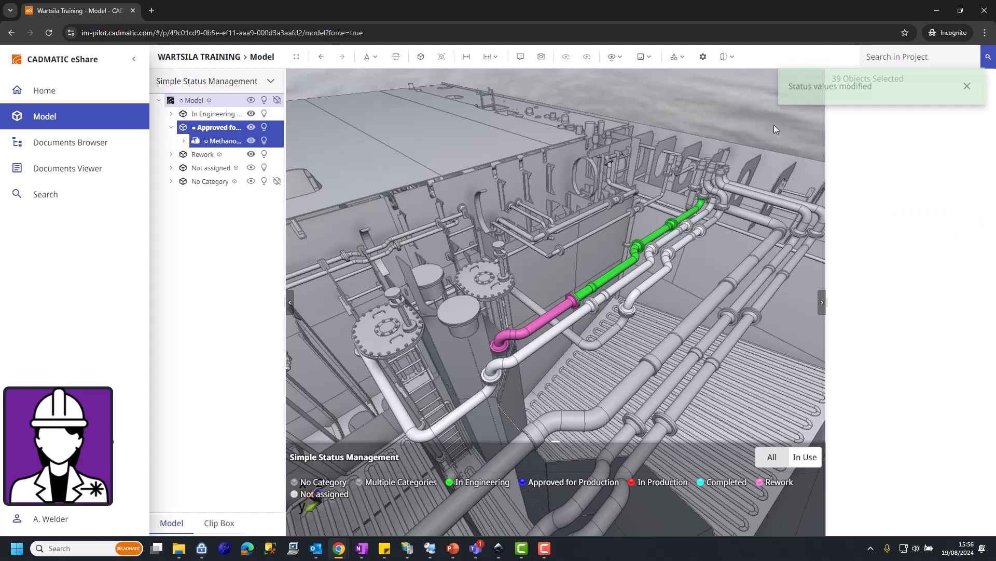
click(726, 118)
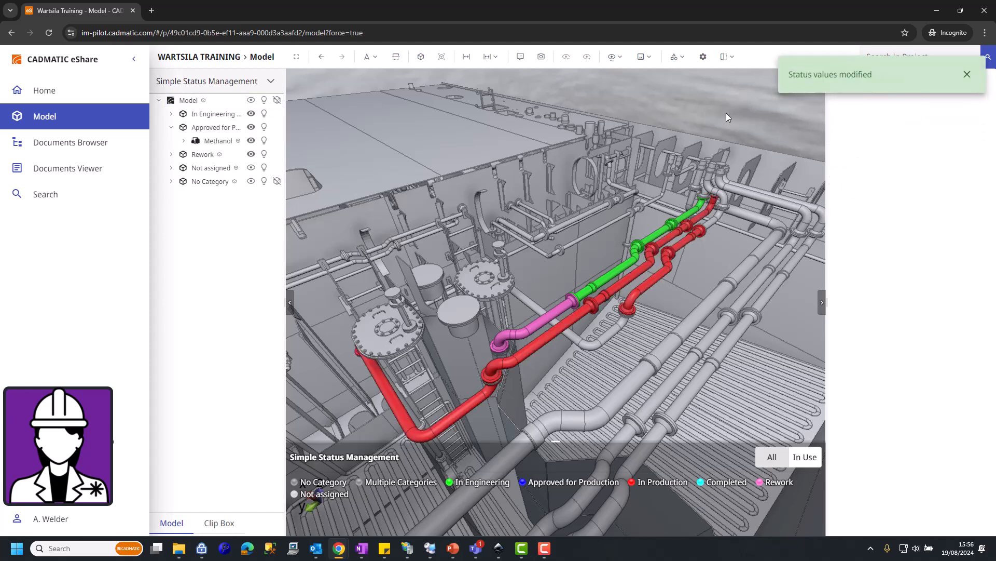
Set the Simple Status Management of the red pipe 355-012B.5 to Rework and clear the selection.
click(569, 321)
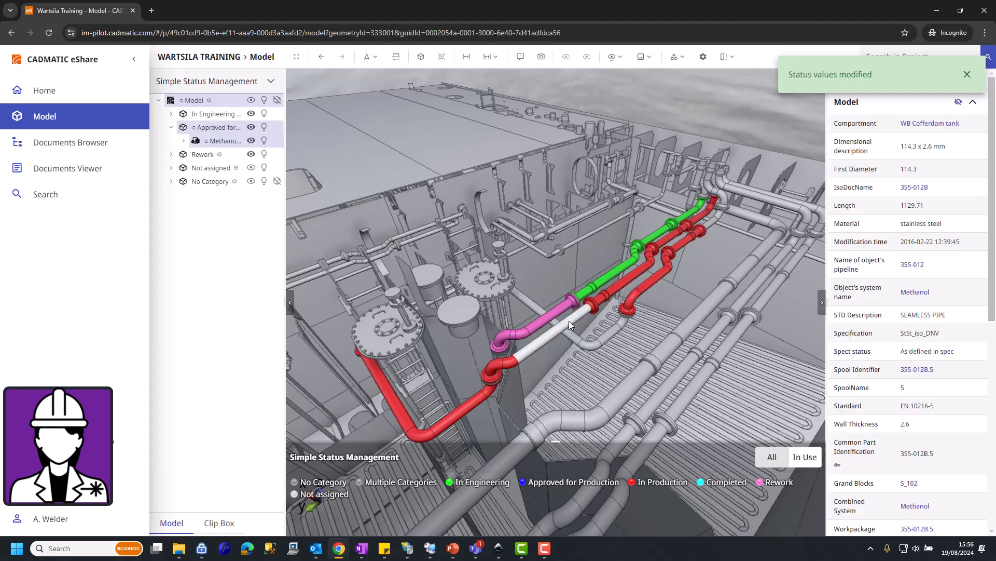
scroll(966, 357, down, 8)
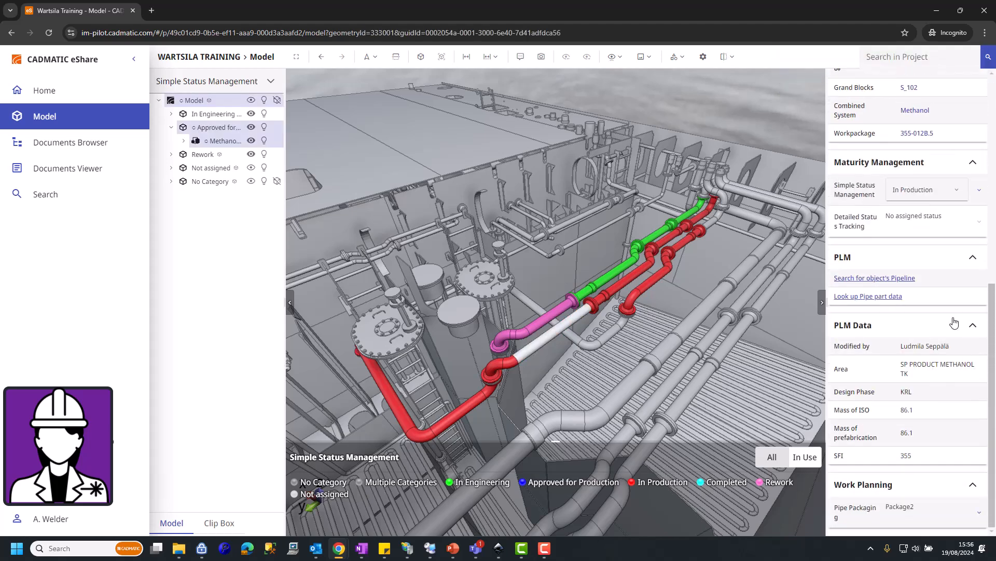
click(971, 193)
click(929, 260)
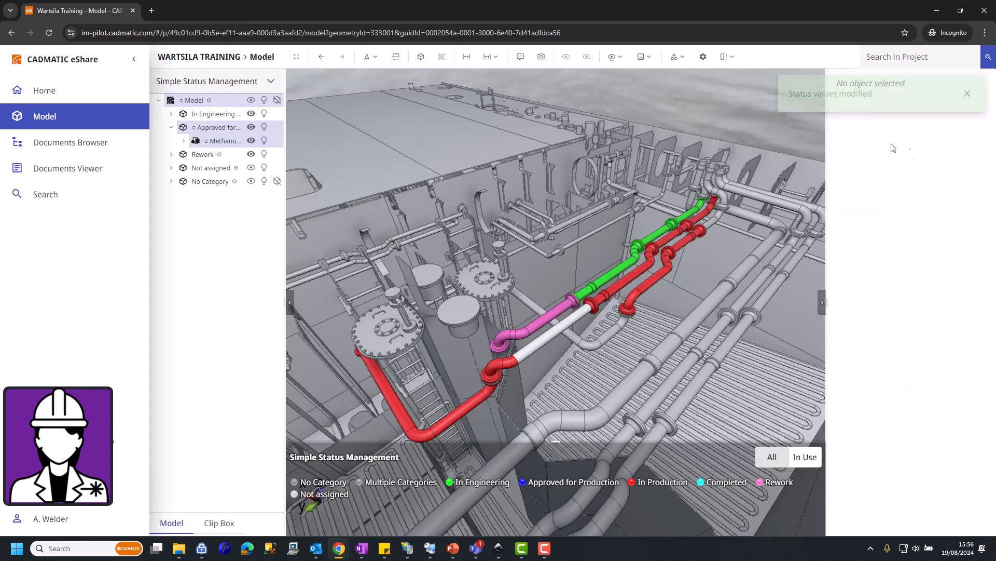
click(734, 108)
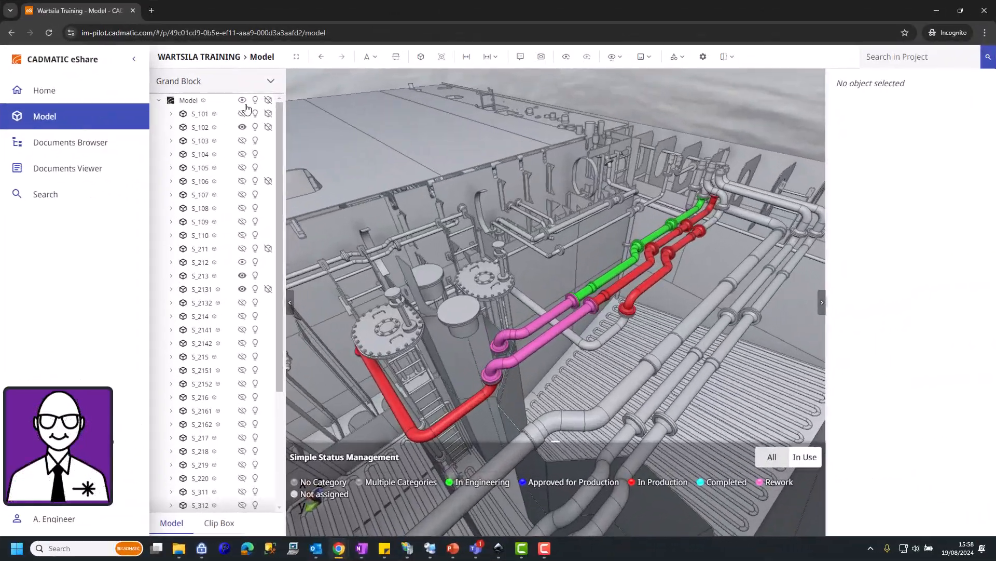
Switch the model hierarchy from Grand Block to Simple Status Management.
click(270, 82)
scroll(247, 275, down, 5)
scroll(248, 275, down, 4)
click(217, 356)
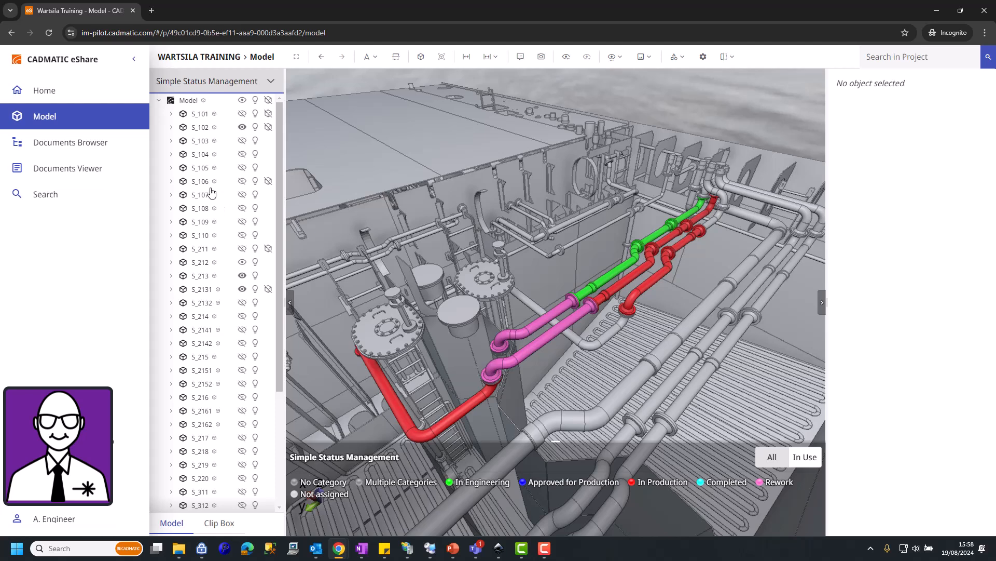
Set the simple status of all objects in the Rework group to In Engineering and clear the selection.
click(202, 141)
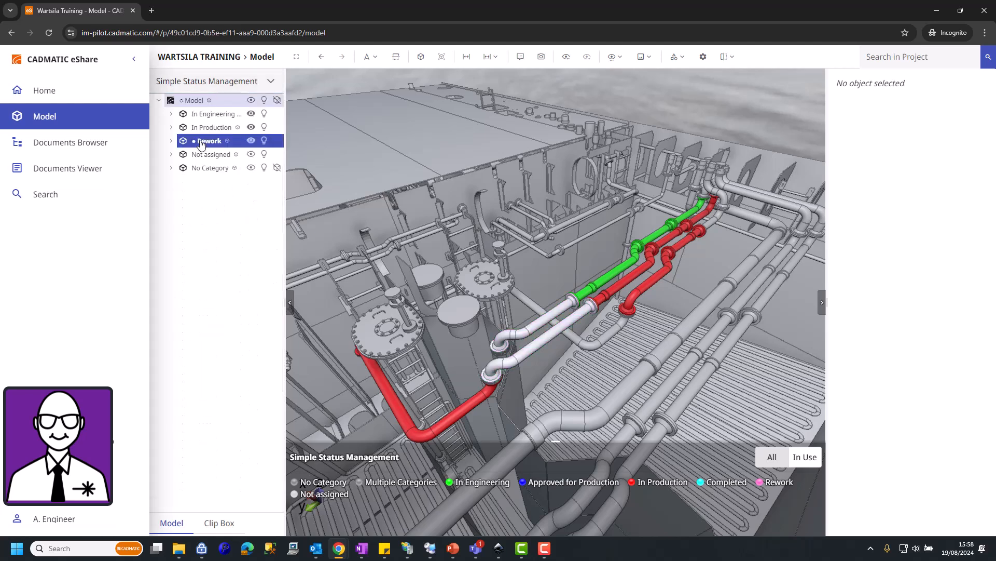
click(955, 162)
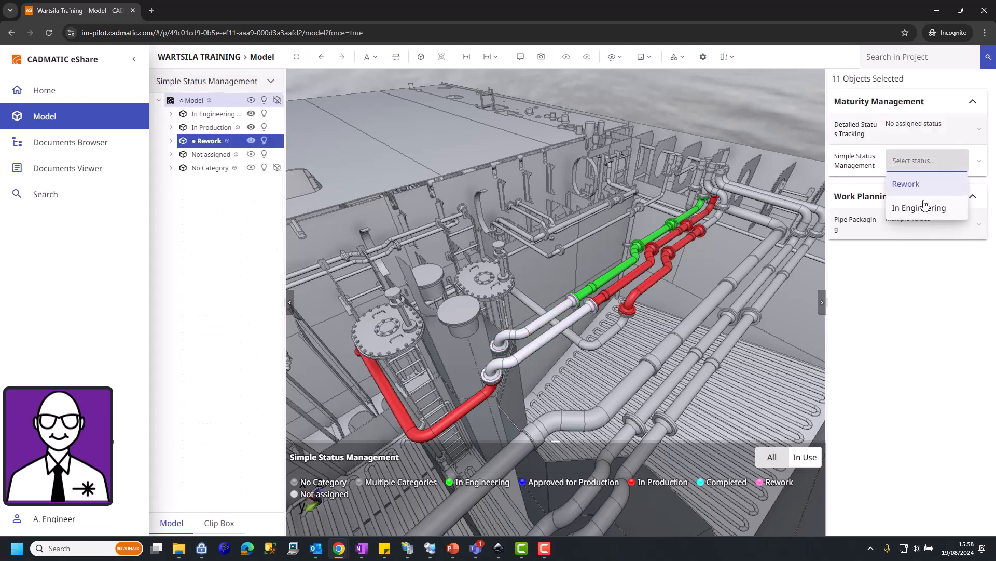
click(918, 208)
click(718, 108)
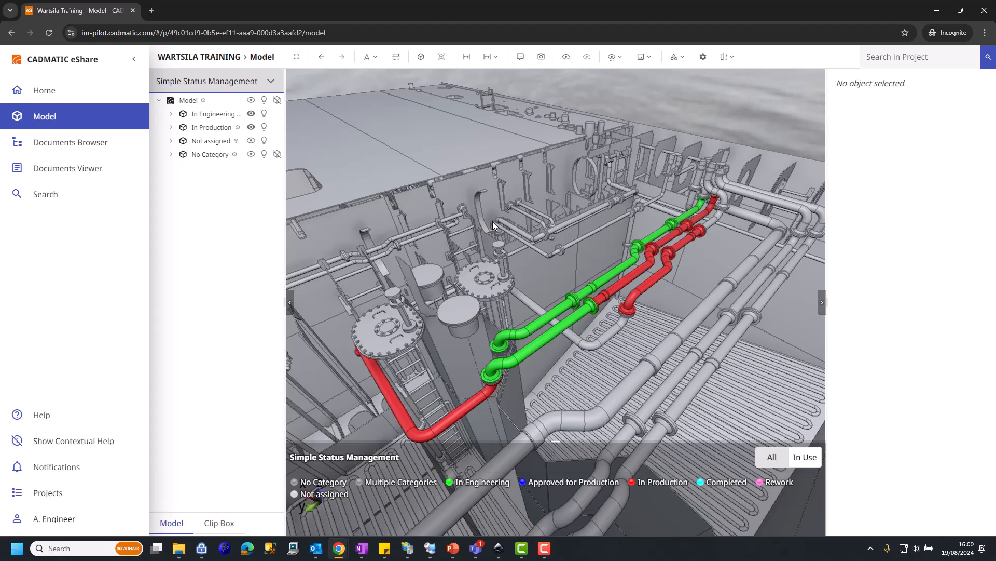
Review the Simple Status Management change history of pipe 355-012B.5.
click(557, 329)
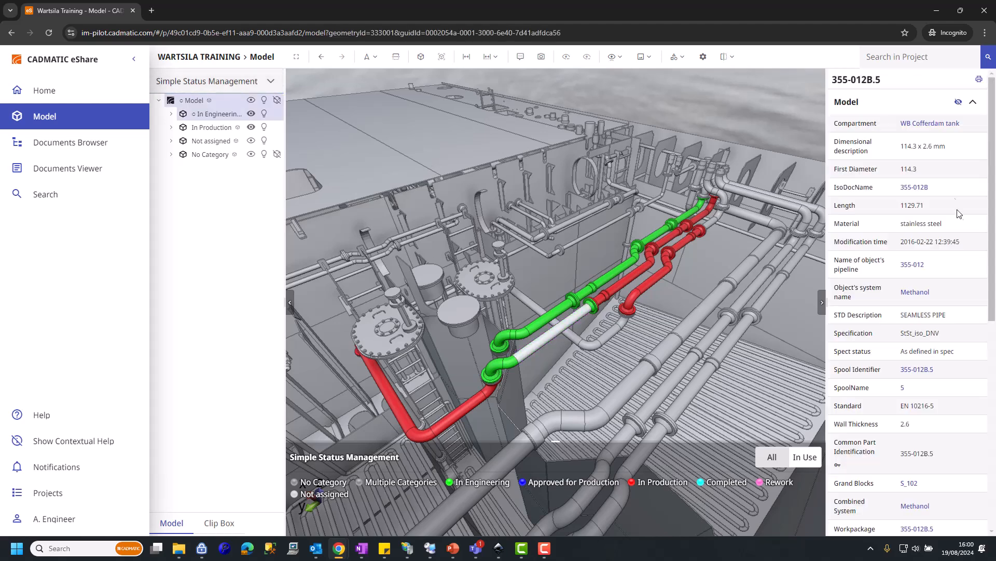
scroll(984, 151, down, 8)
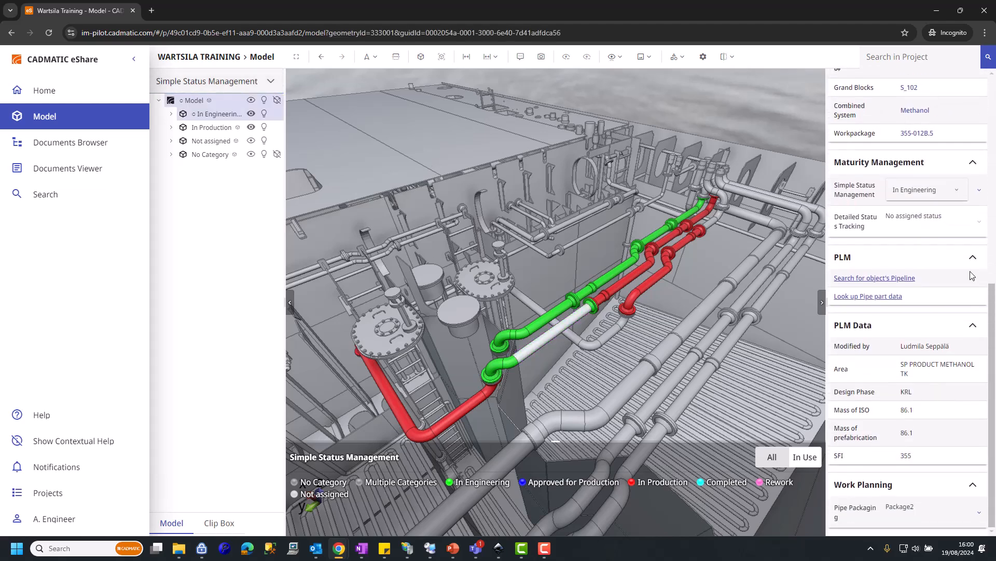
click(980, 190)
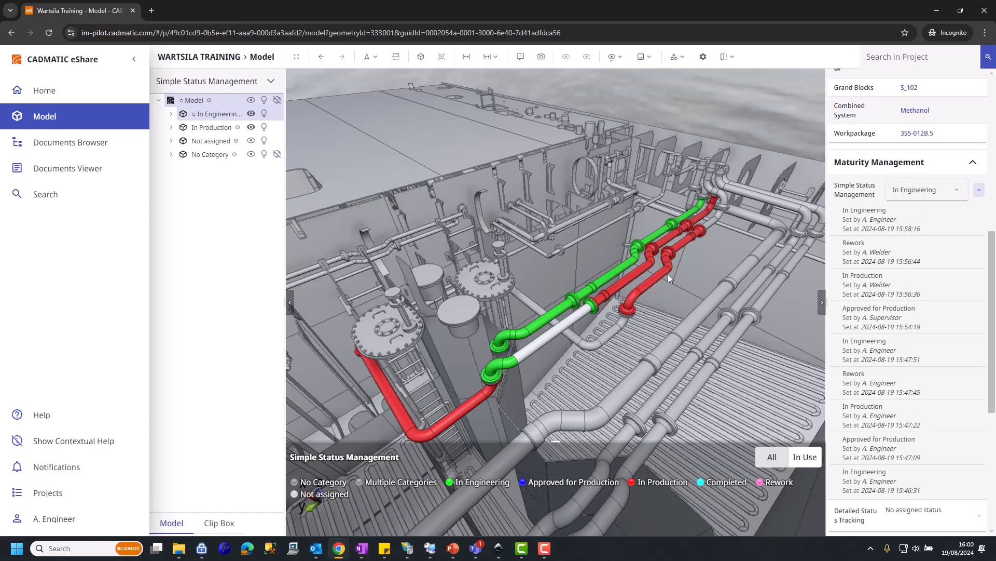
Review the Simple Status Management change history of pipe 355-011B.3.
click(663, 232)
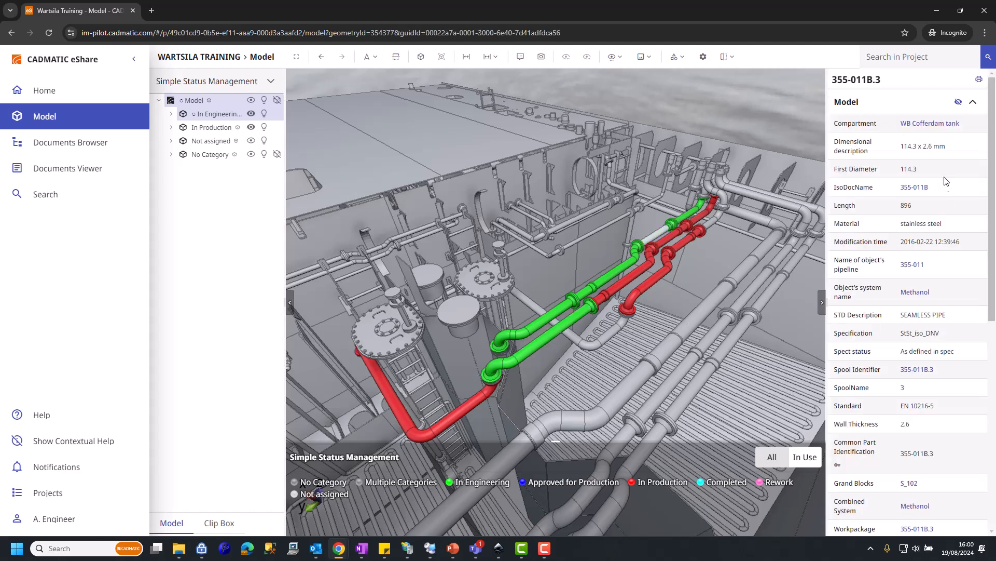
scroll(986, 172, down, 8)
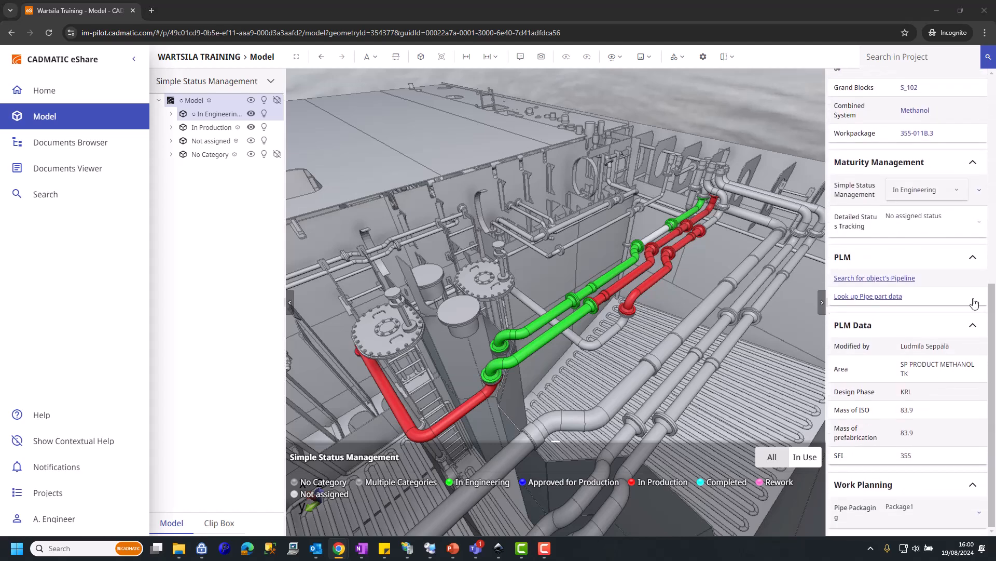
click(979, 190)
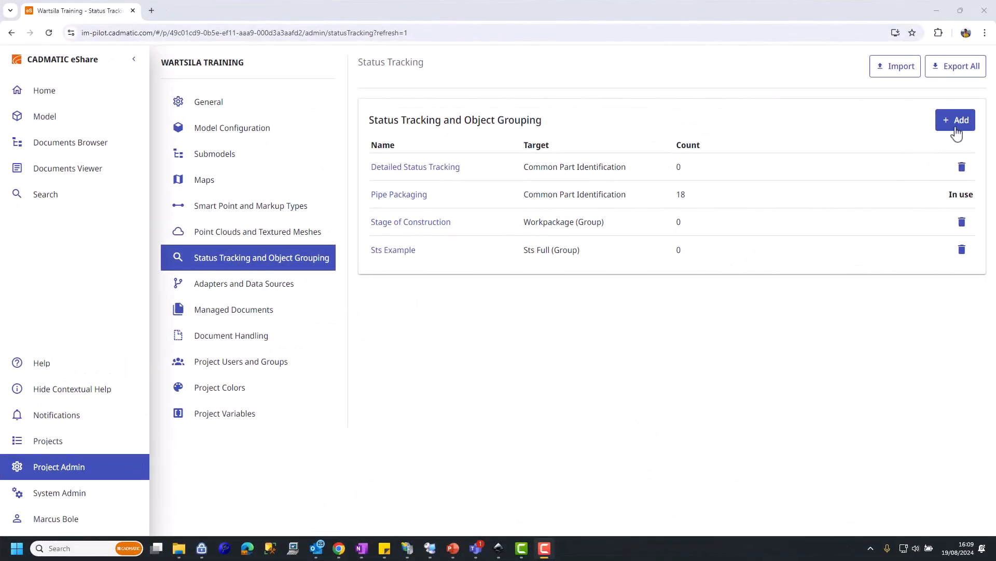
Add a status tracking named Simple Status Management with target attribute Common Part Identification and display category Maturity Management.
click(957, 121)
click(576, 125)
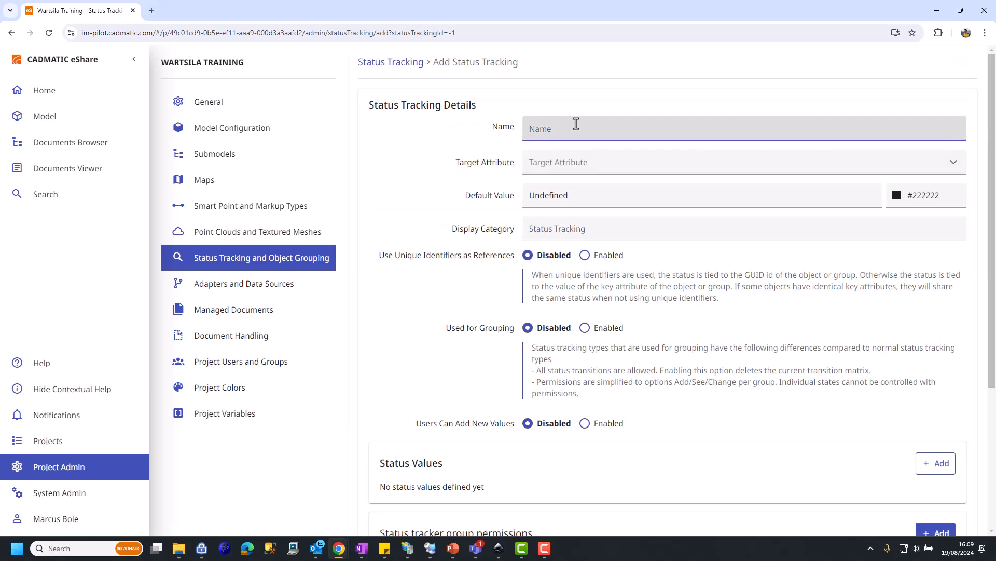
text(Simple Status Management)
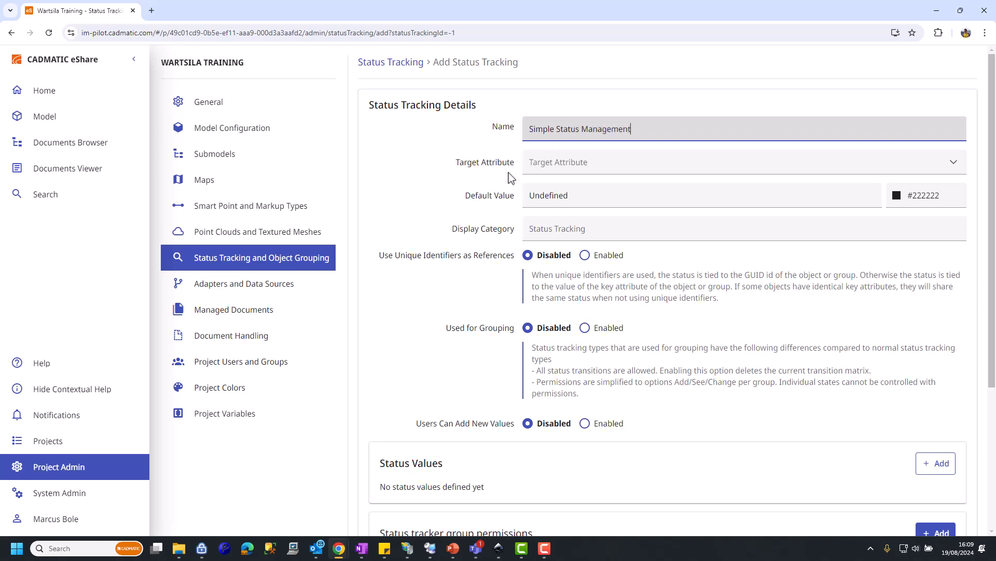
click(566, 162)
click(648, 254)
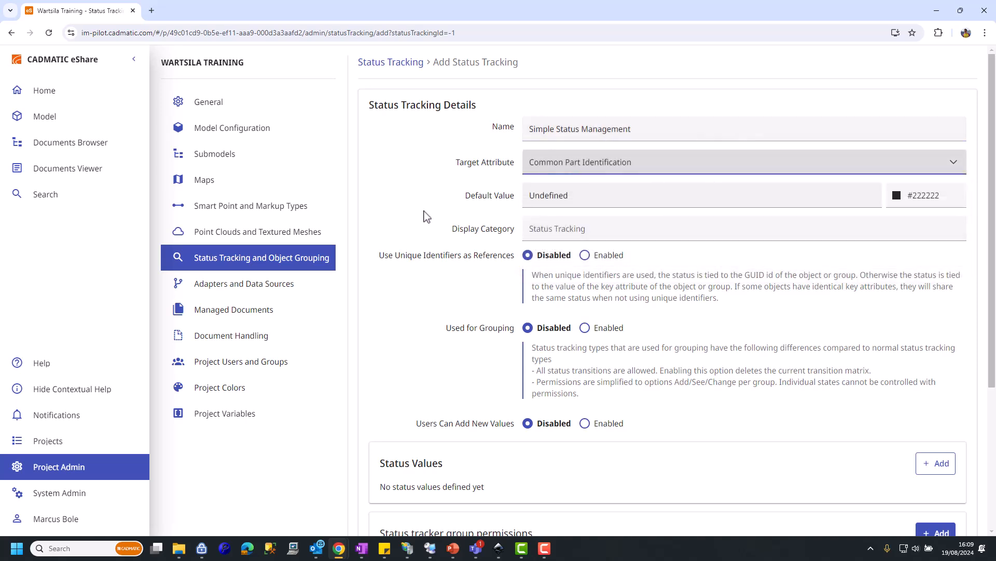
click(570, 238)
text(Maturity Management)
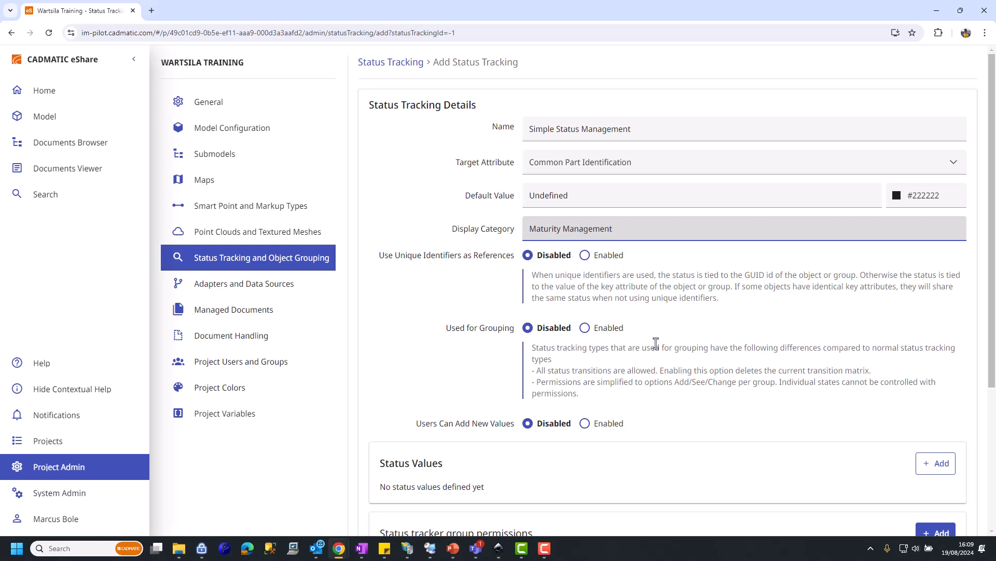
Add three status values named In Engineering, Approved for Production and In Production, keeping their default colours.
scroll(659, 332, down, 4)
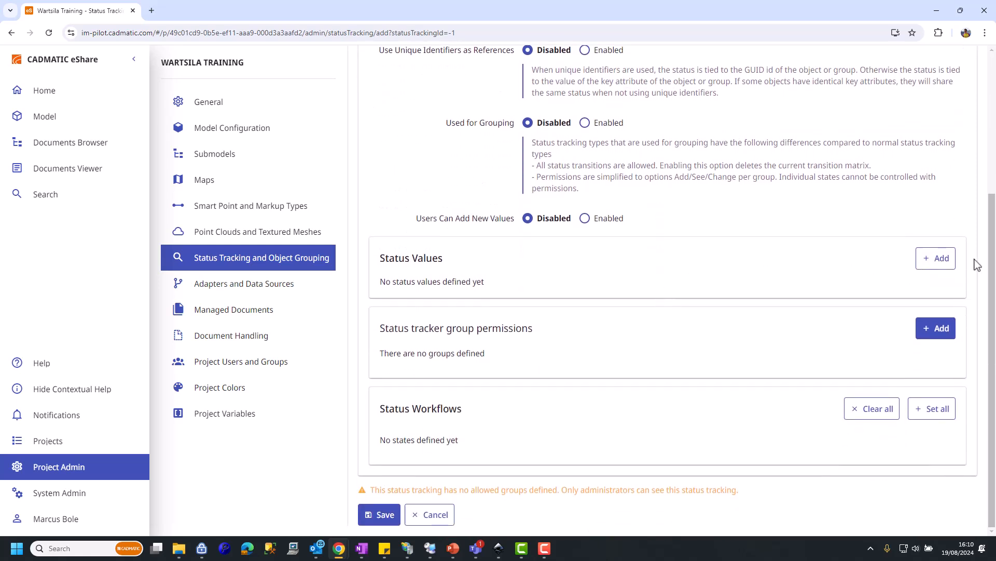
click(939, 265)
click(940, 265)
click(941, 267)
click(532, 311)
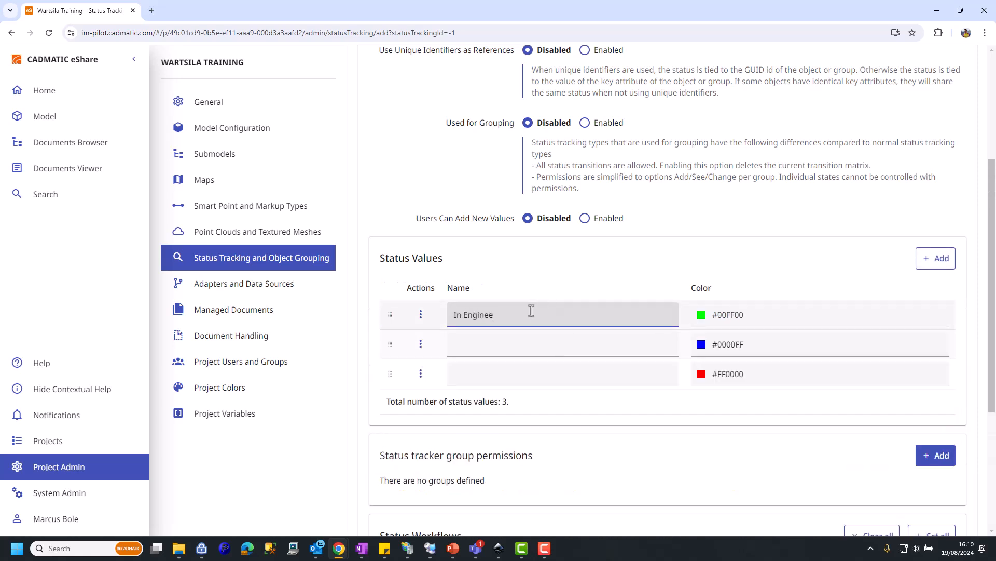
text(In Engineering)
key(Tab)
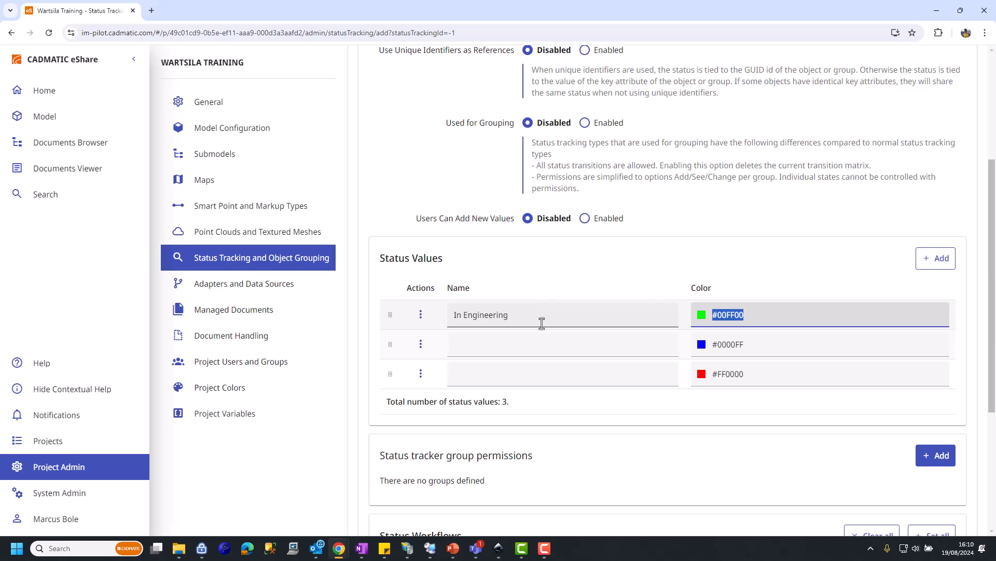
click(479, 340)
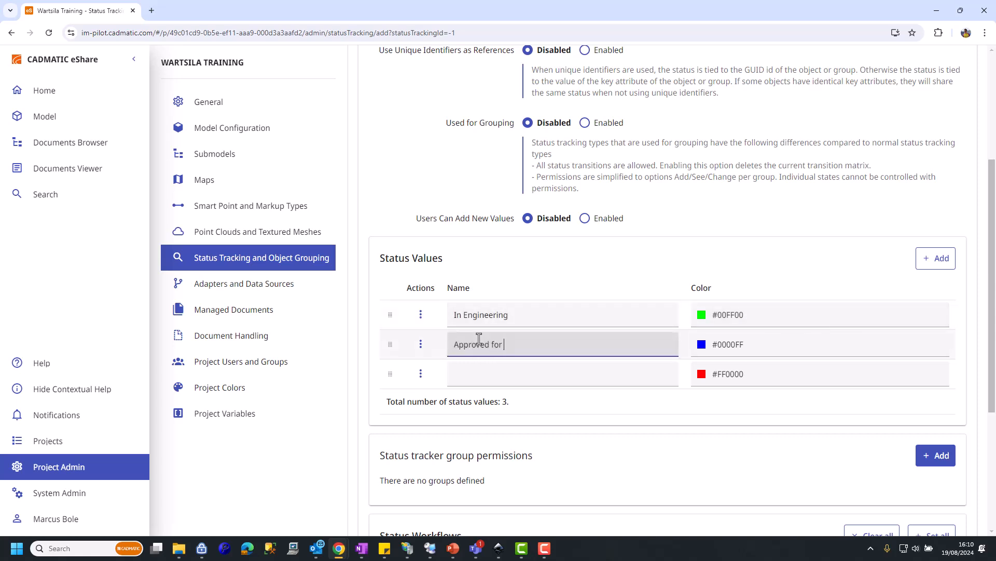
key(Tab)
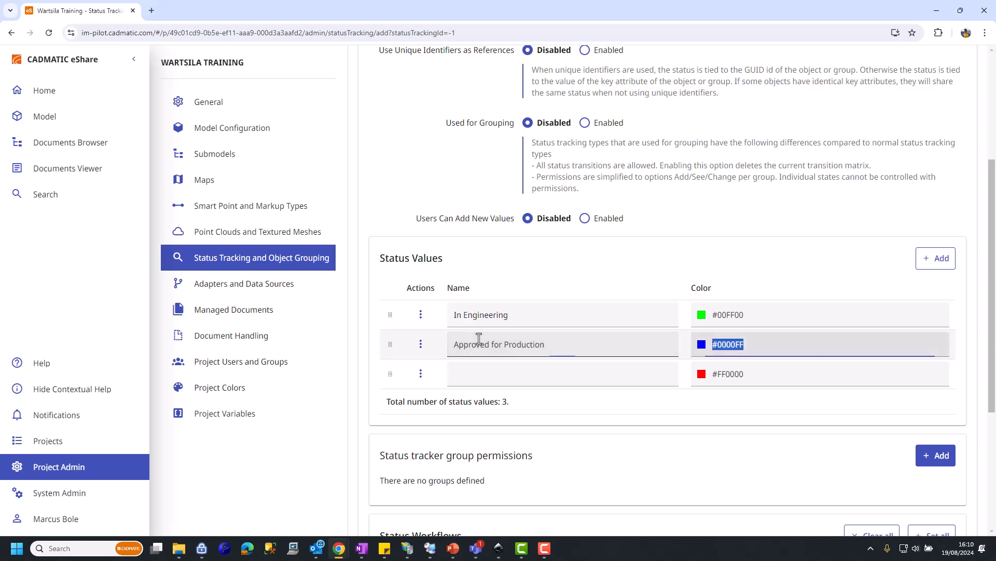
click(469, 375)
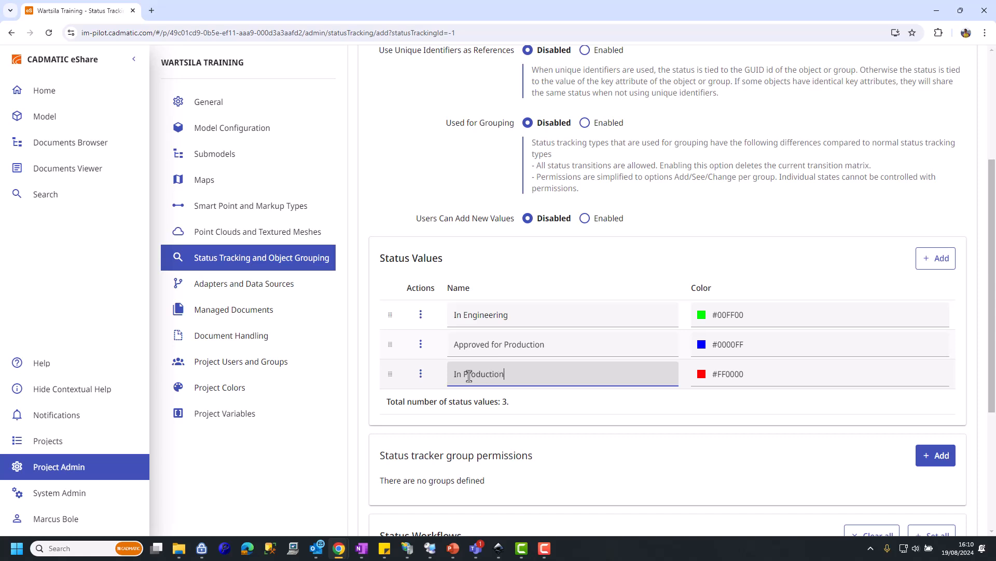
Add the status values Completed and Rework and move them to the end of the list, with Rework last.
click(938, 271)
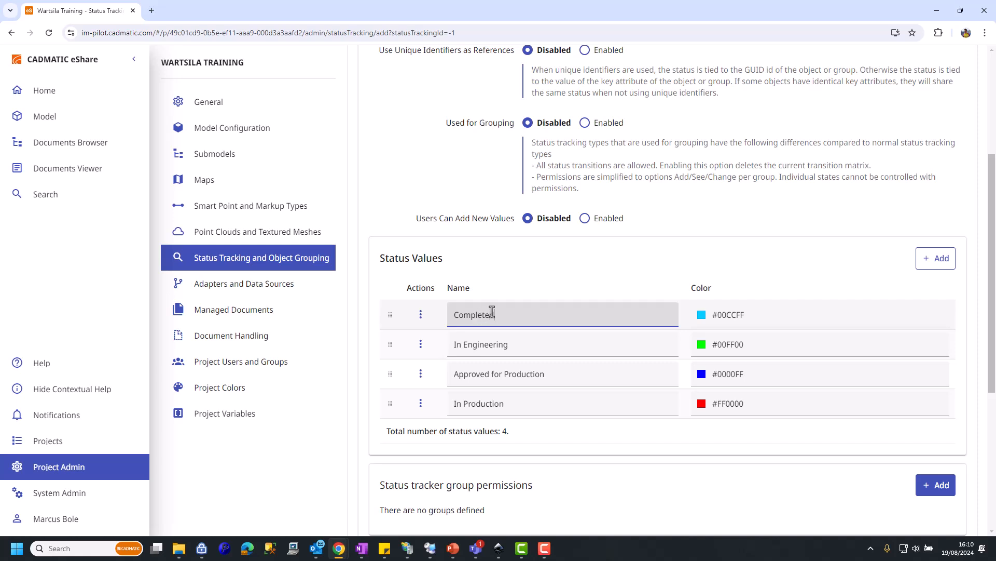
click(935, 259)
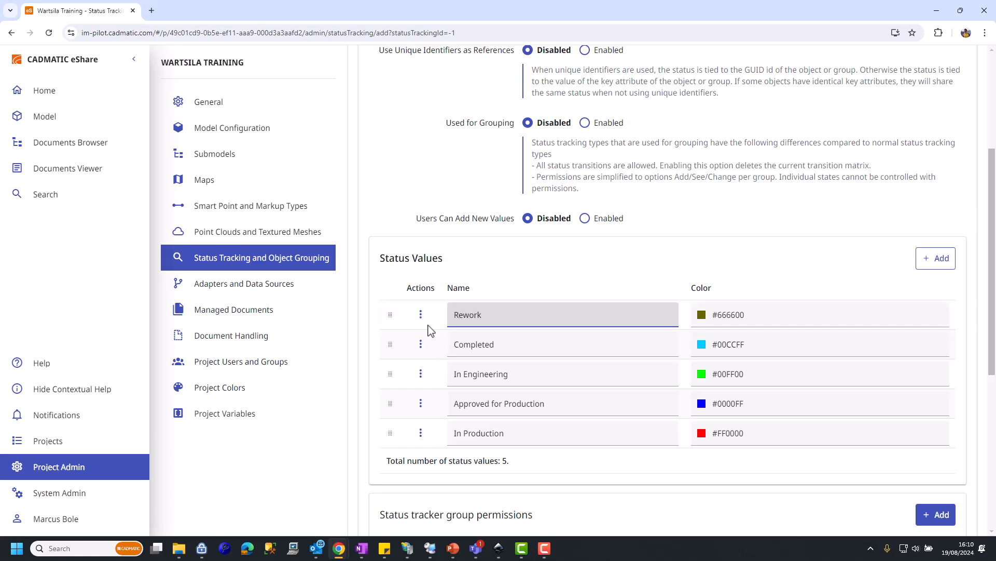
drag(391, 344, 399, 440)
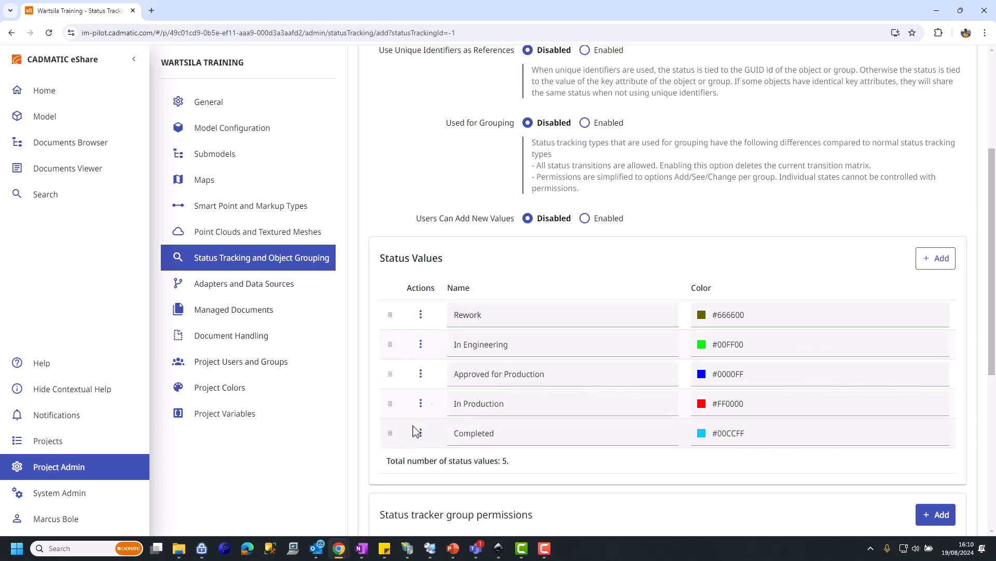
drag(387, 315, 410, 444)
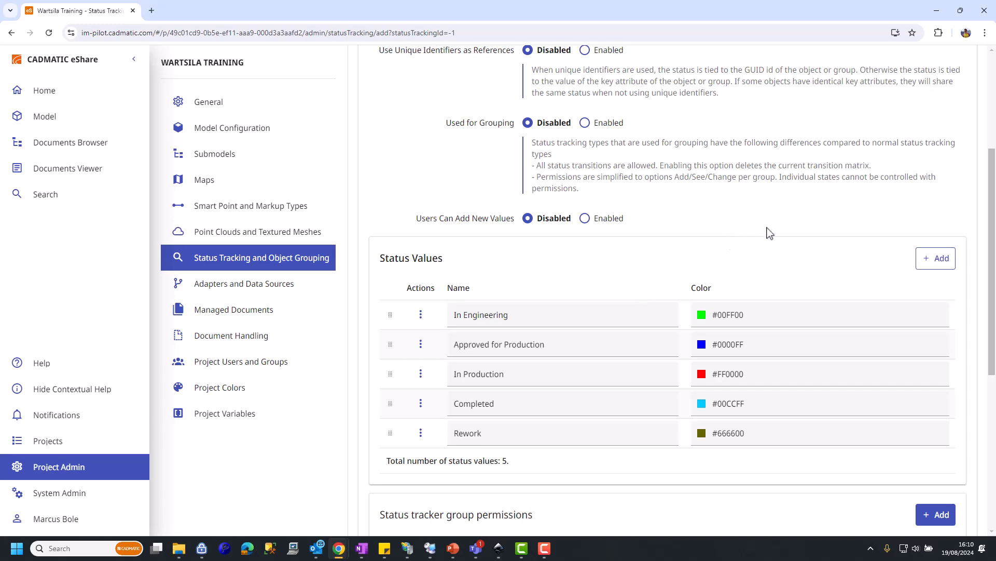
Add the groups All Users, 6. Hull Production, 3. Project Managers & Key Users and 1. Structural Engineers to the status tracker permissions.
scroll(787, 225, down, 6)
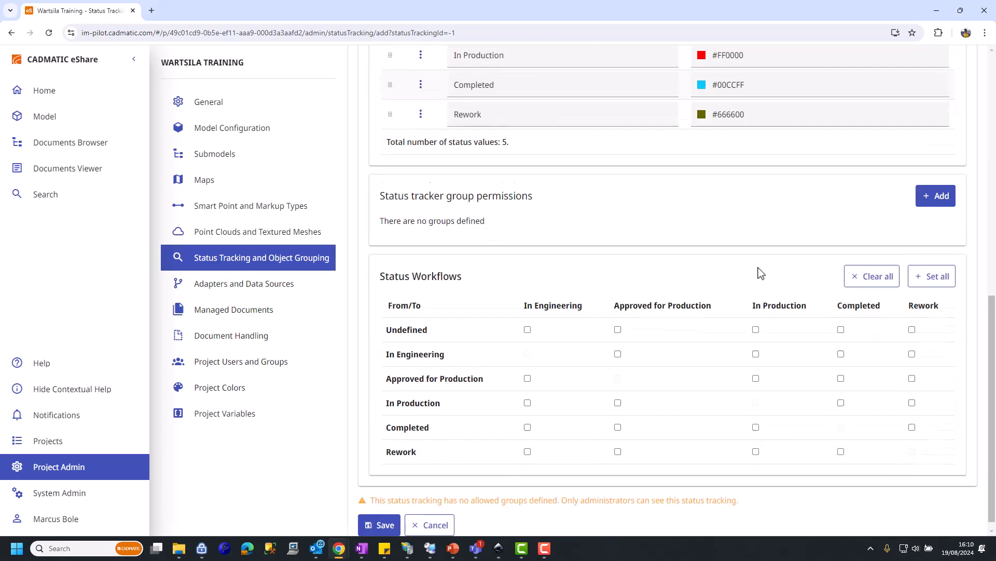
click(938, 192)
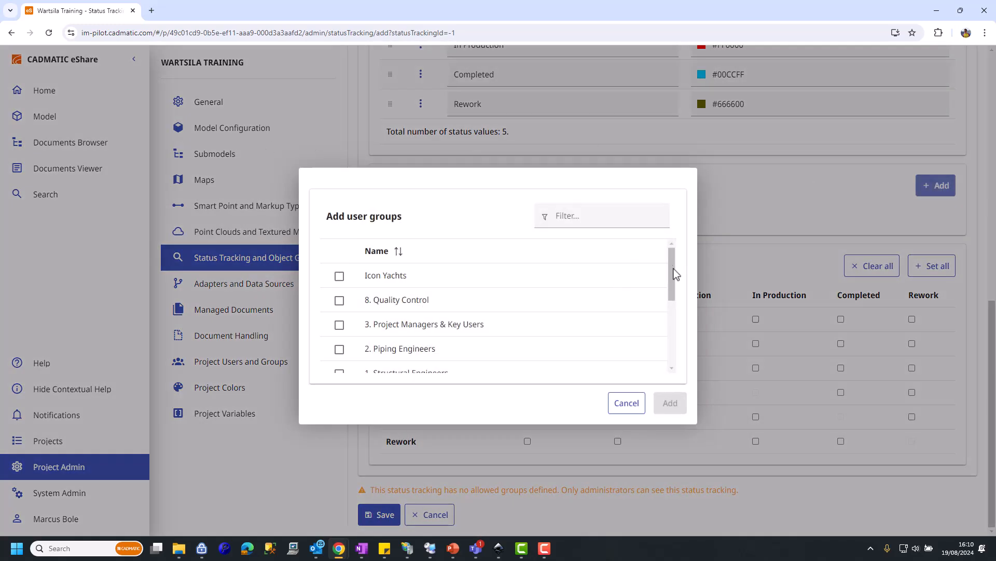
drag(676, 268, 674, 370)
click(339, 361)
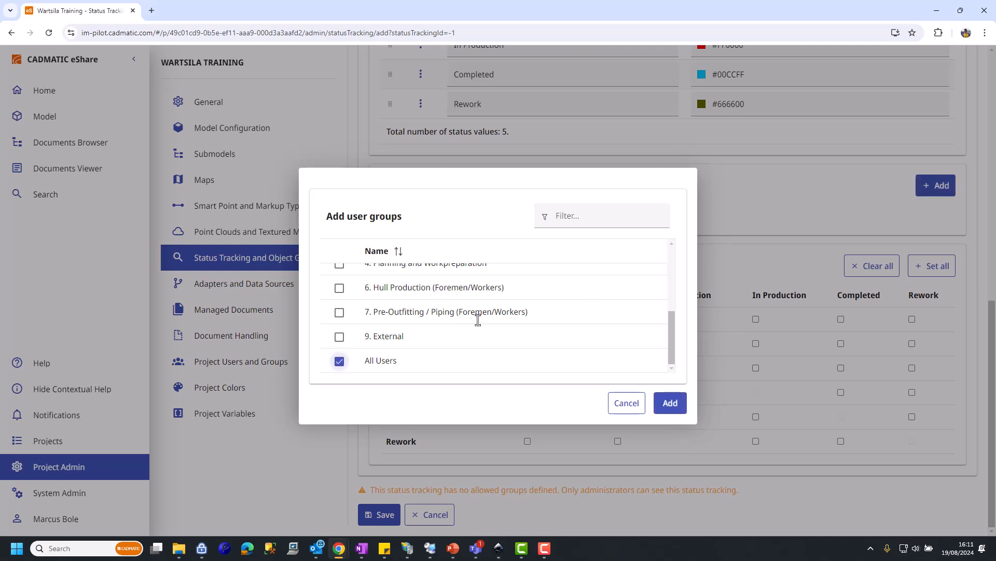
click(340, 288)
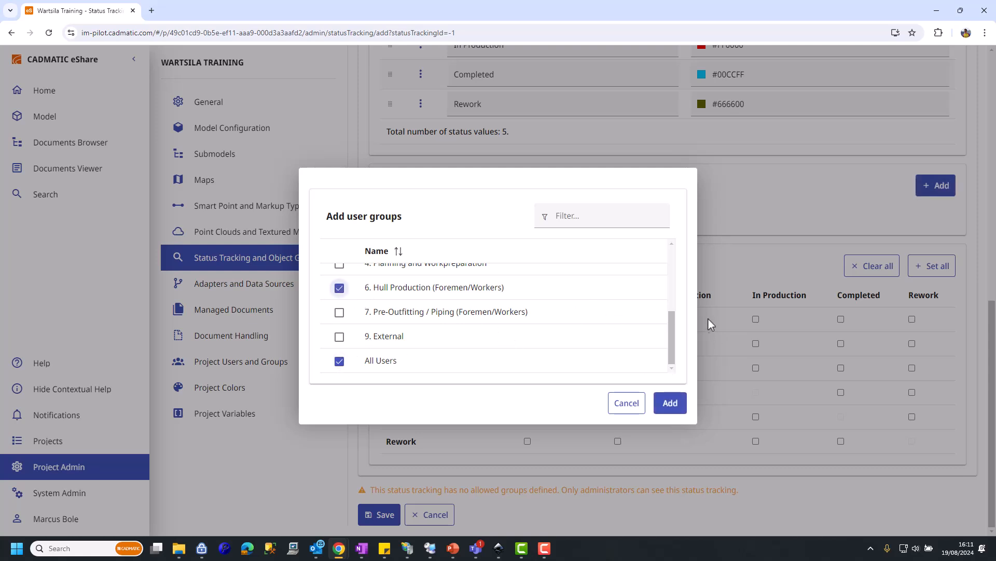
drag(671, 323, 668, 316)
drag(666, 303, 668, 285)
click(340, 306)
click(339, 312)
click(671, 404)
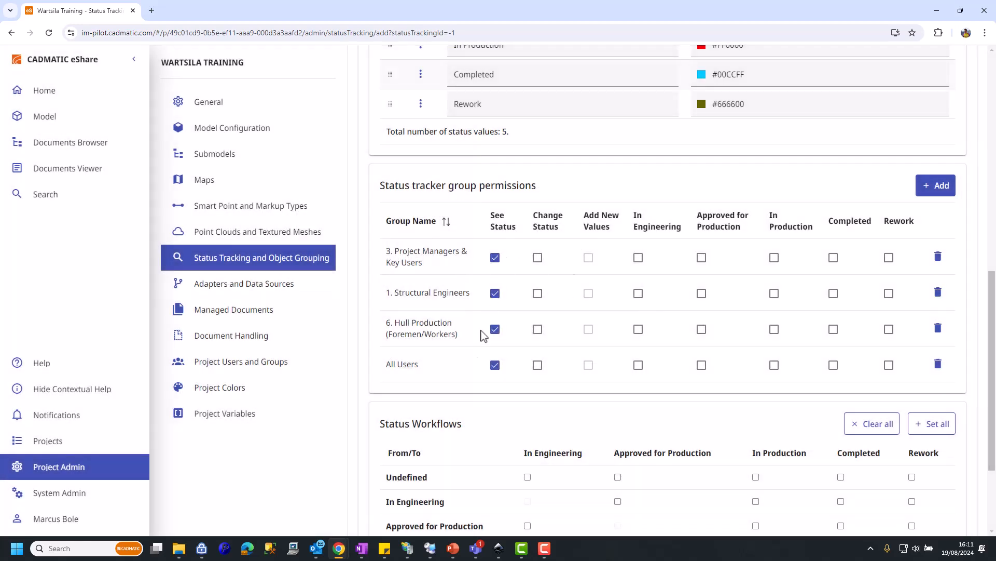
Grant the Change Status permission to Project Managers & Key Users, Structural Engineers and Hull Production.
click(538, 257)
click(538, 293)
click(537, 330)
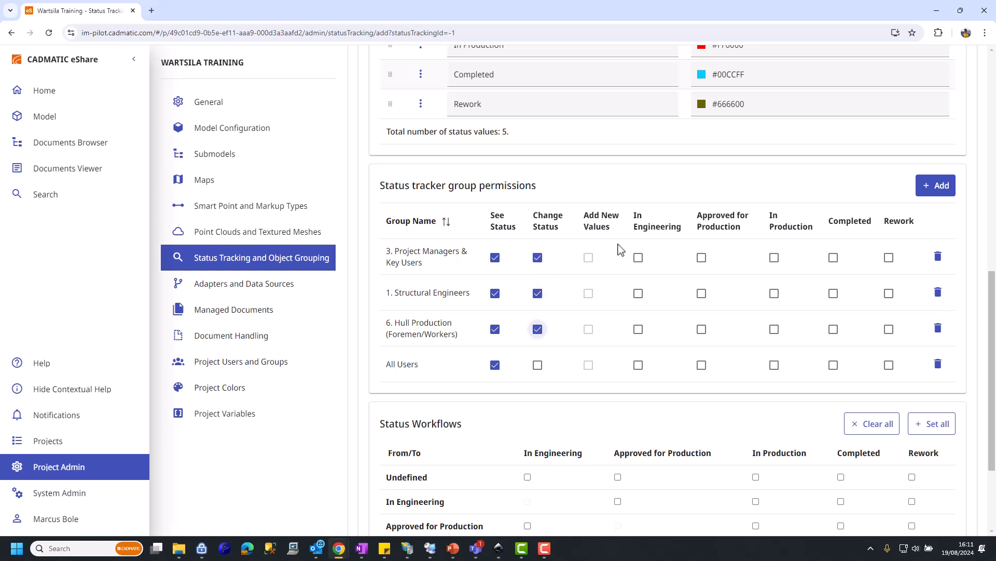
Permit In Engineering for Structural Engineers and Project Managers, Approved for Production for Project Managers, and In Production and Completed for Hull Production.
click(638, 294)
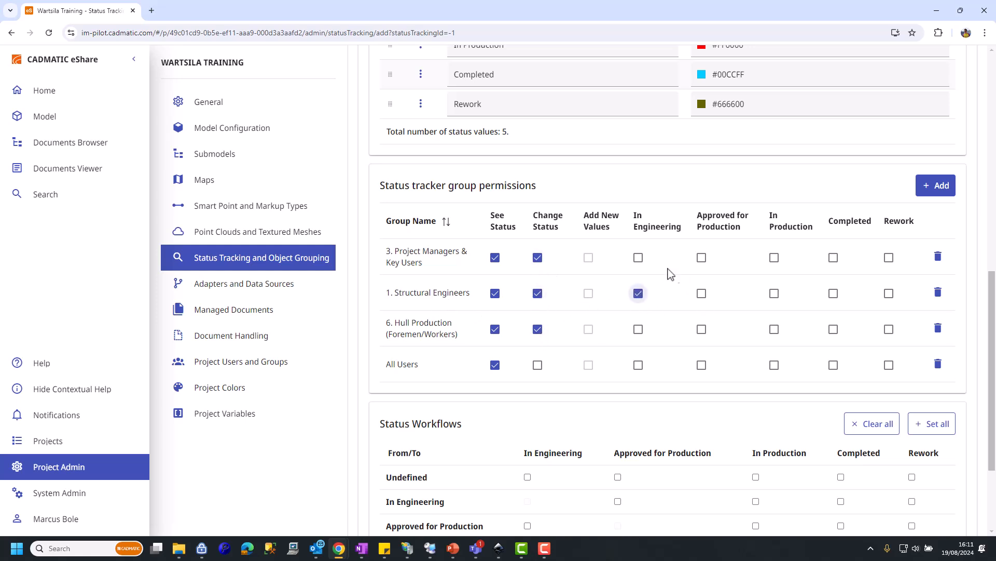
click(640, 257)
click(701, 259)
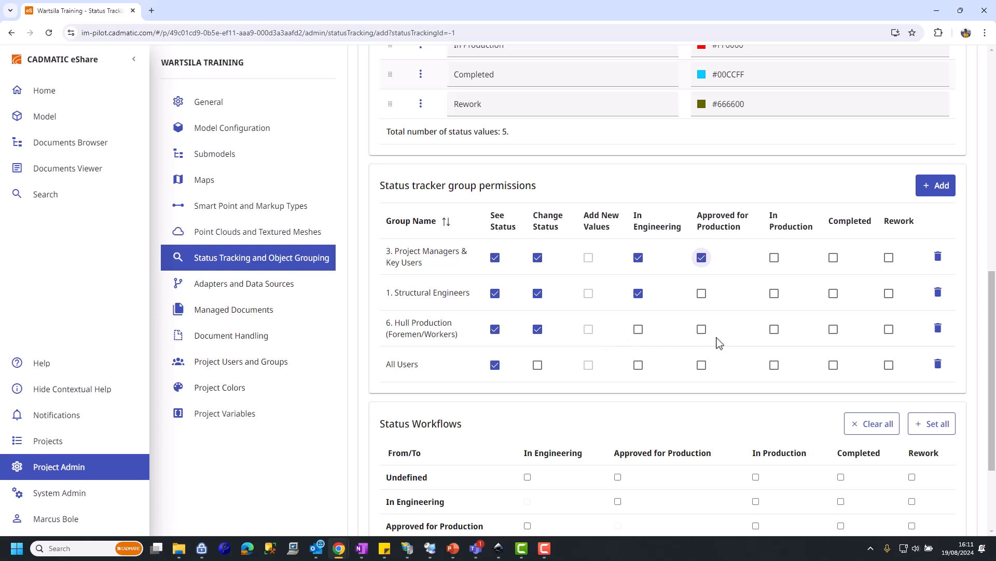
click(774, 330)
click(833, 330)
Grant the Rework status to Project Managers & Key Users, Structural Engineers and Hull Production.
click(888, 258)
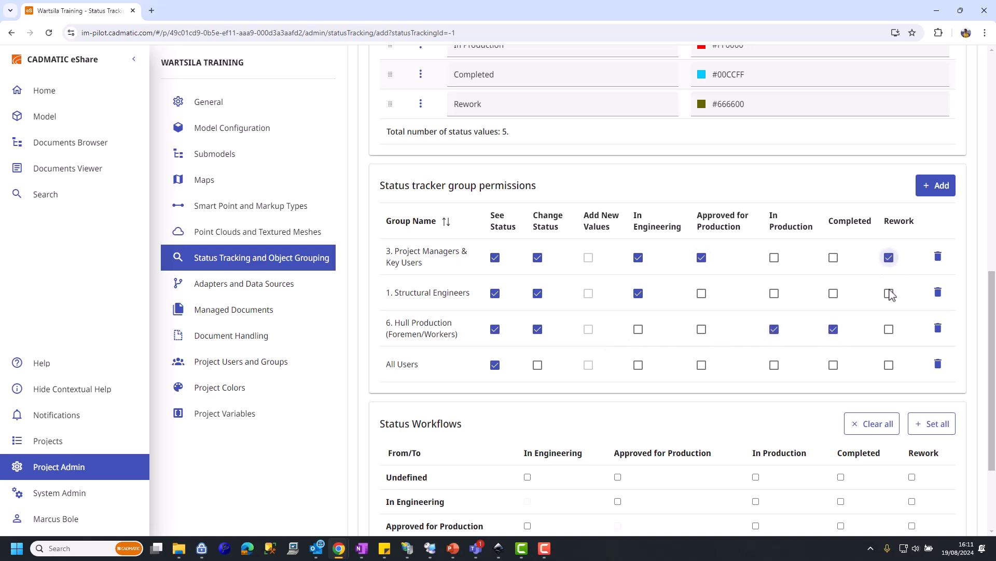
click(889, 294)
click(889, 329)
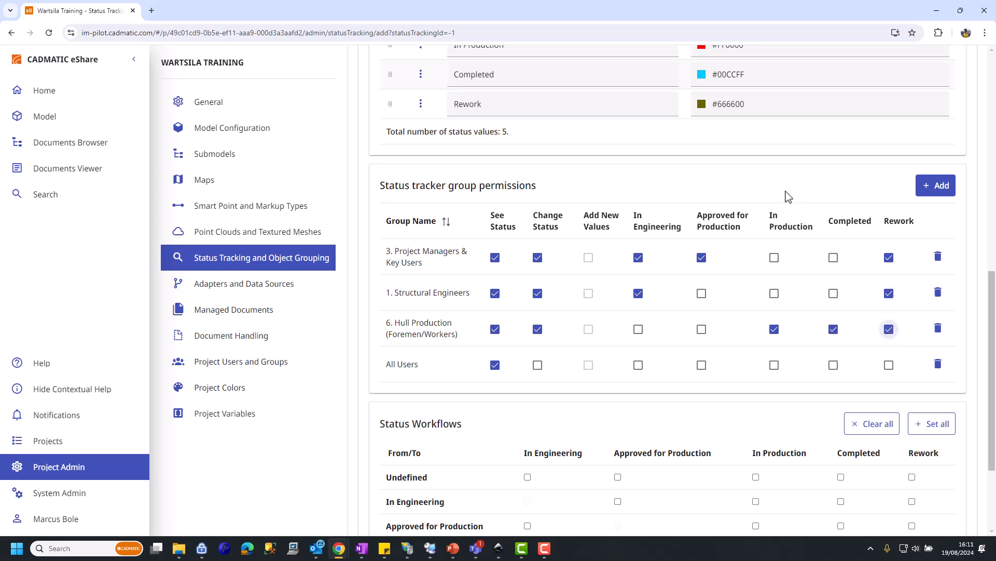
Allow the forward workflow transitions from Undefined to In Engineering, to Approved for Production, to In Production, to Completed.
scroll(444, 307, down, 3)
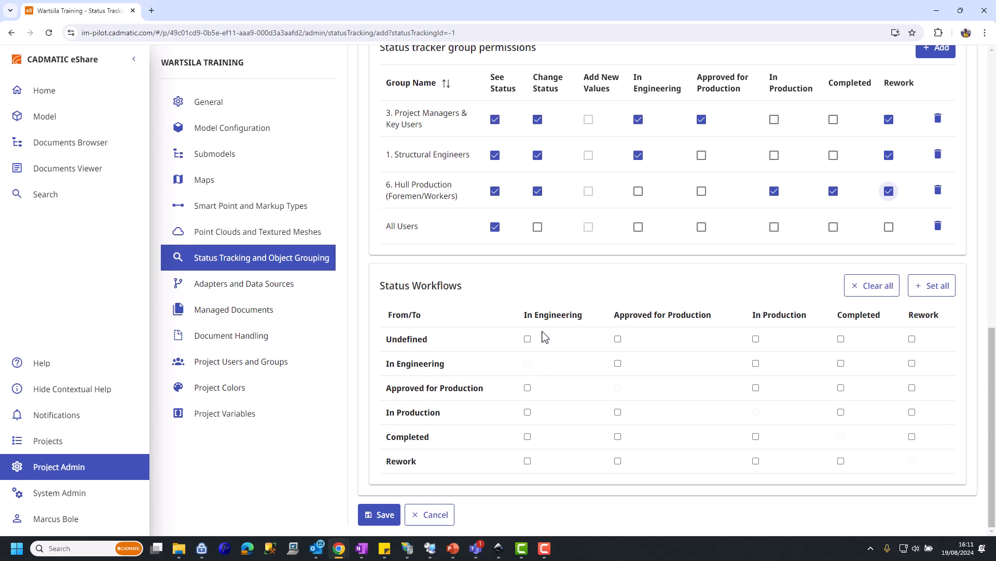
click(527, 339)
click(617, 363)
click(756, 387)
click(841, 412)
Allow transitions to Rework from In Engineering, Approved for Production, In Production and Completed, and from Rework to In Engineering, and save the status tracking.
click(912, 362)
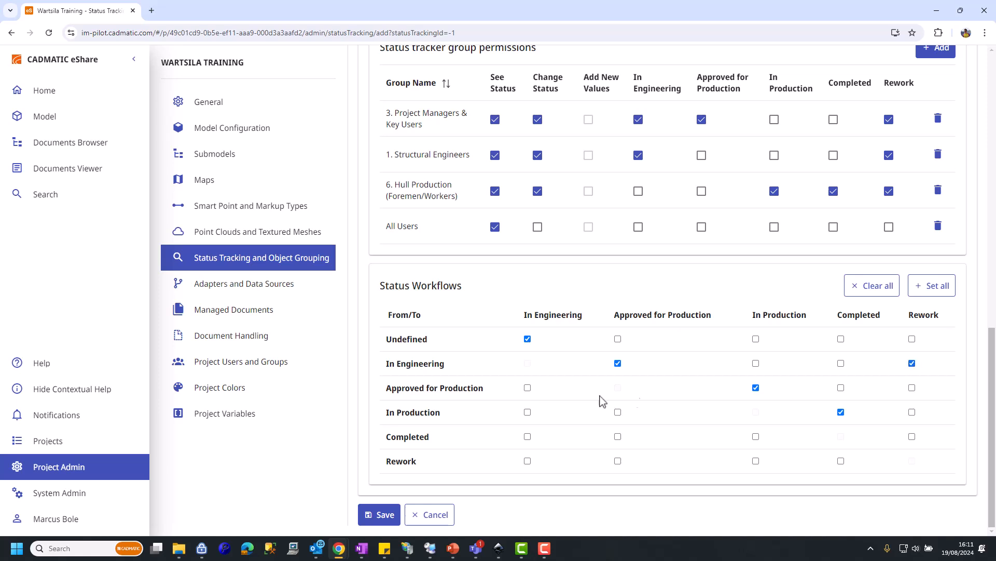
click(912, 387)
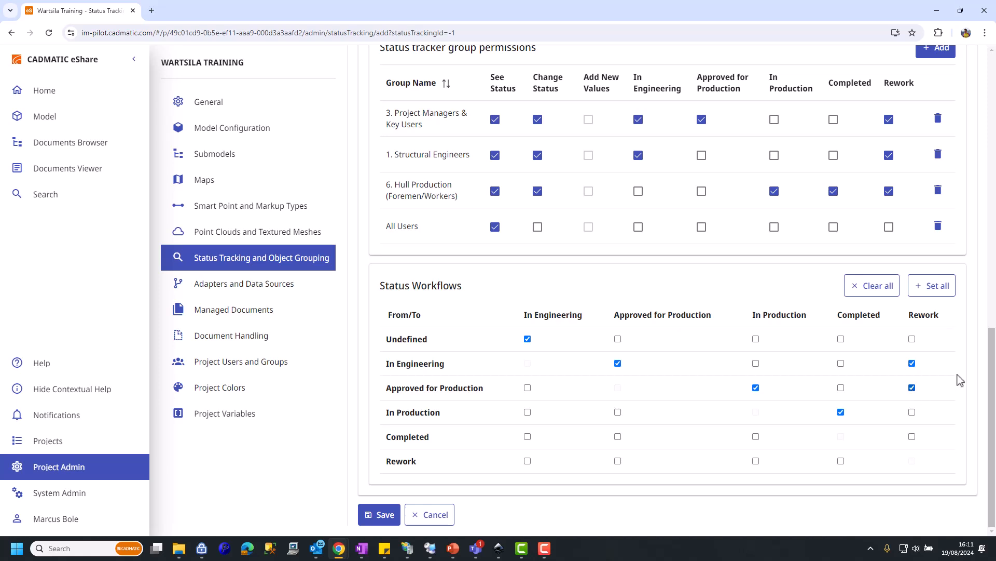
click(912, 412)
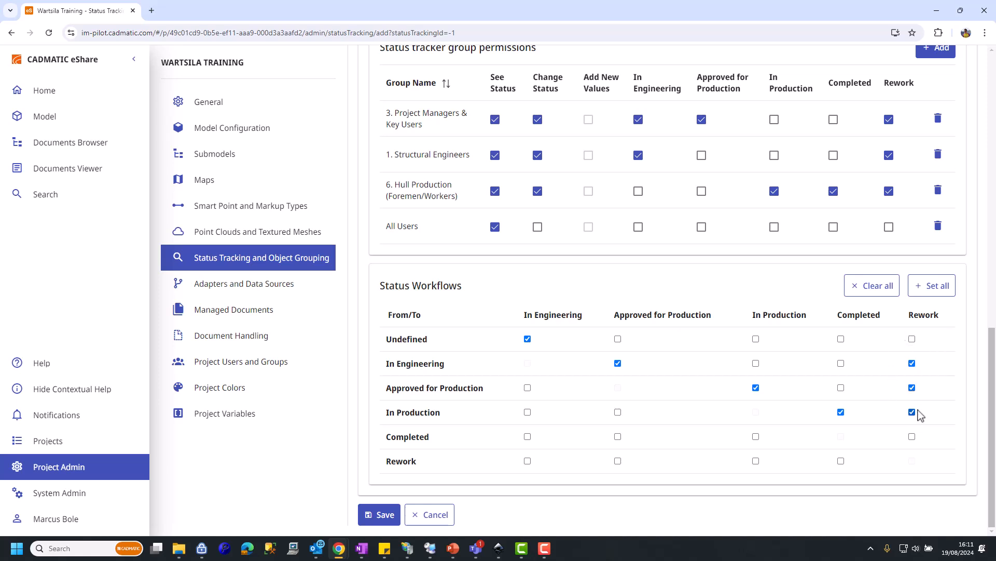
click(527, 461)
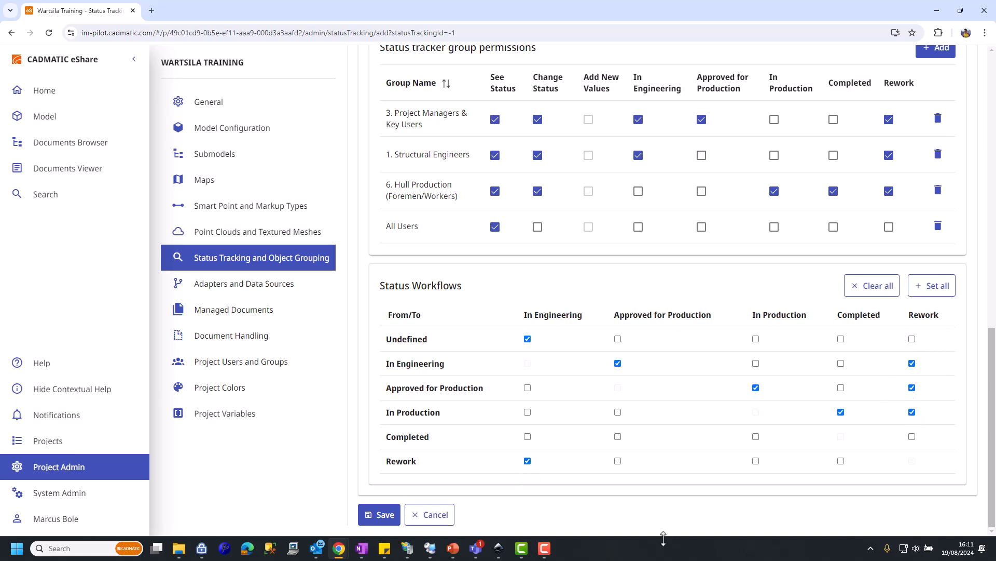
click(913, 437)
click(384, 515)
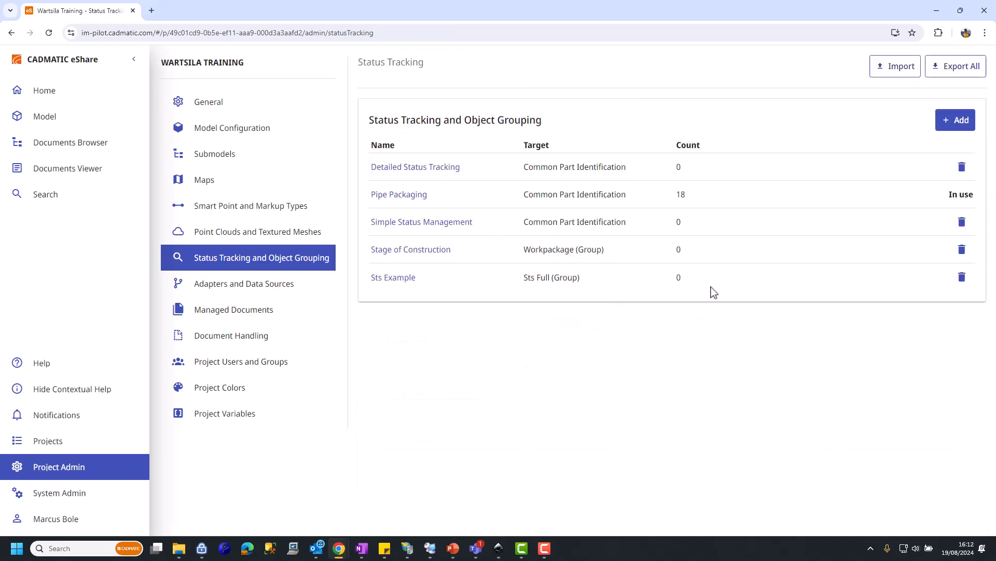